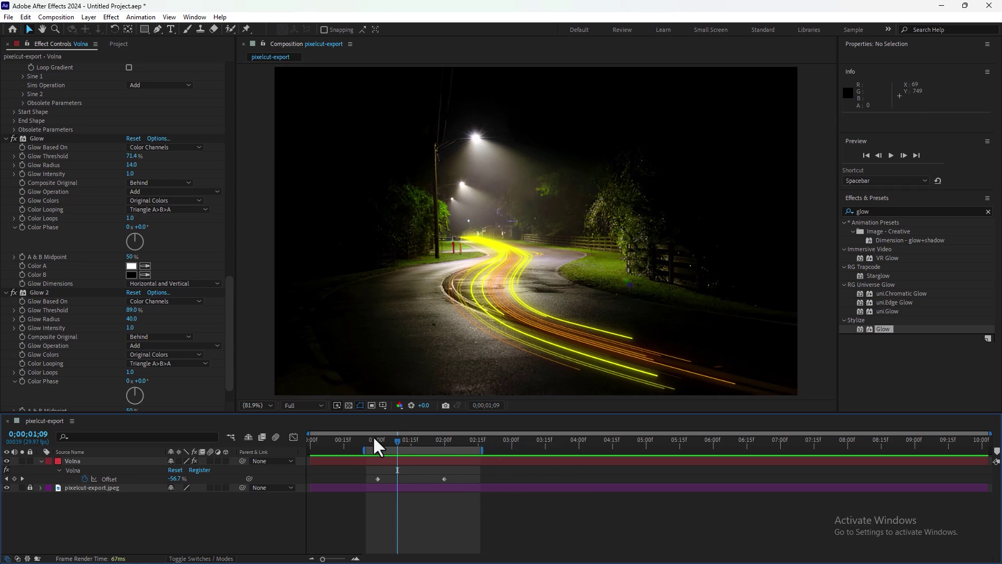
Step: Preview the Volna light-trail animation and scrub it around the one-second mark
{"action": "left_click", "coordinate": [377, 443]}
{"action": "key", "text": "space"}
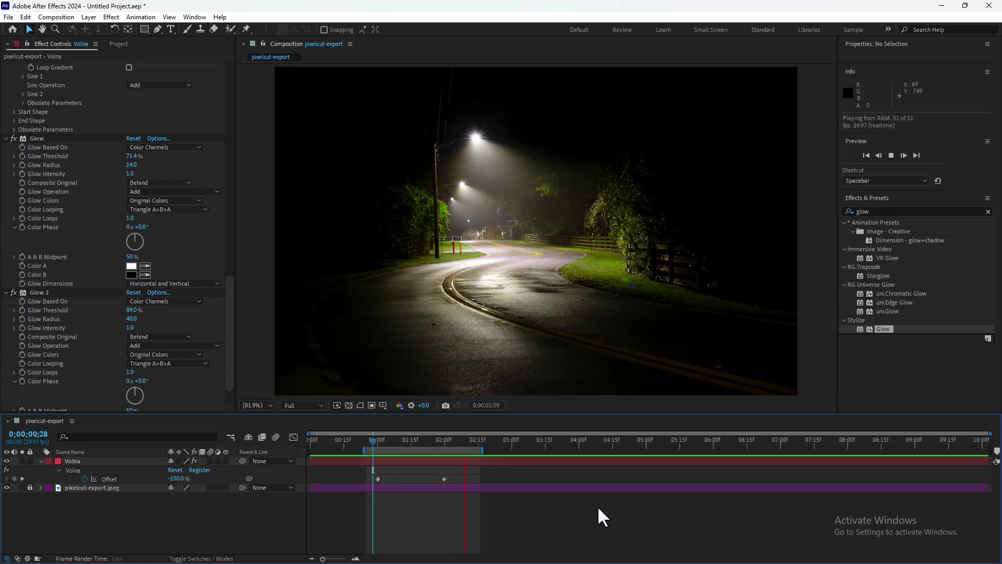
{"action": "left_click", "coordinate": [401, 445]}
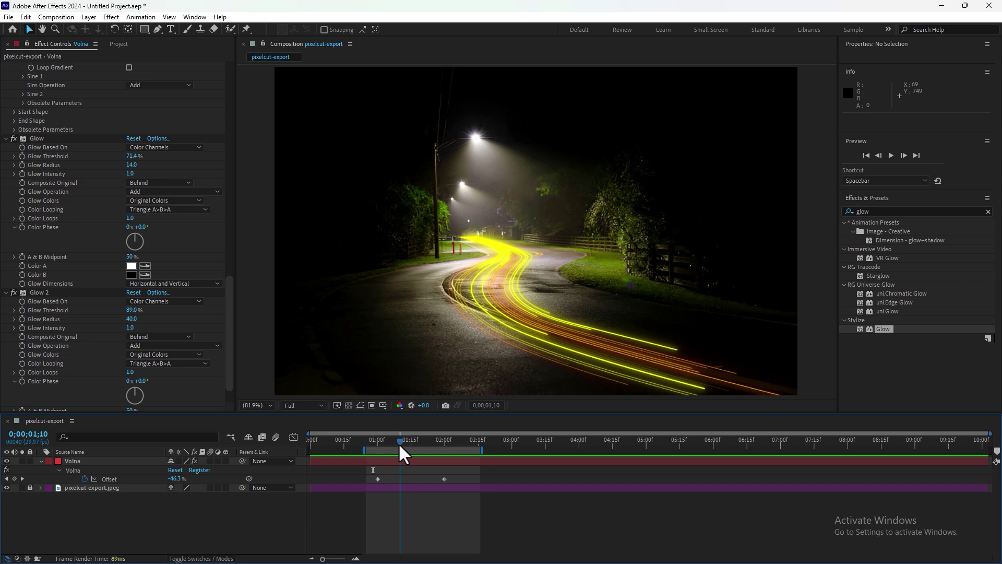
{"action": "left_click_drag", "start_coordinate": [402, 443], "coordinate": [403, 443]}
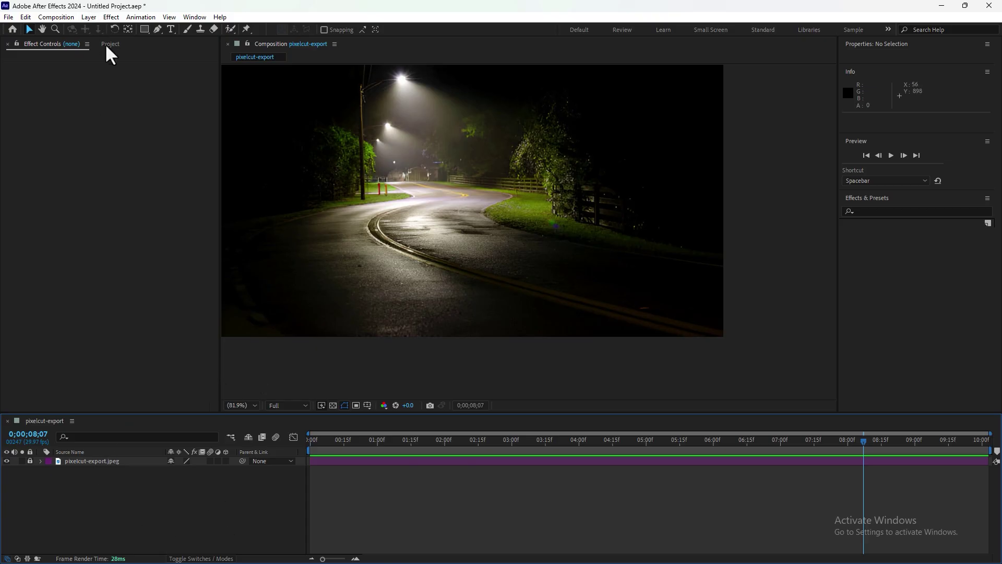
Step: Show the Project panel items and pan the composition view to recentre the photo
{"action": "left_click", "coordinate": [111, 45]}
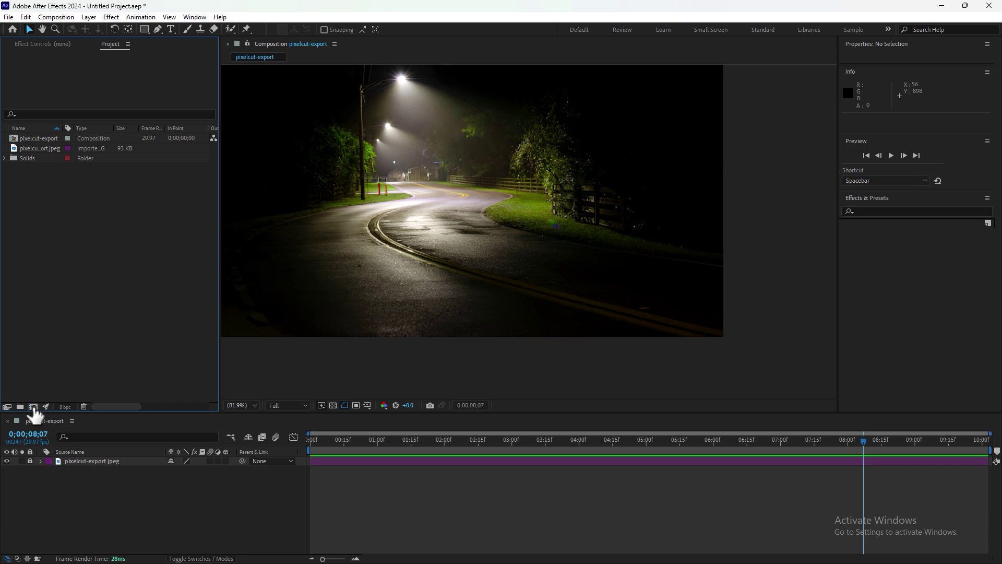
{"action": "mouse_move", "coordinate": [410, 221]}
{"action": "left_mouse_down"}
{"action": "mouse_move", "coordinate": [468, 244]}
{"action": "mouse_move", "coordinate": [455, 271]}
{"action": "left_mouse_up"}
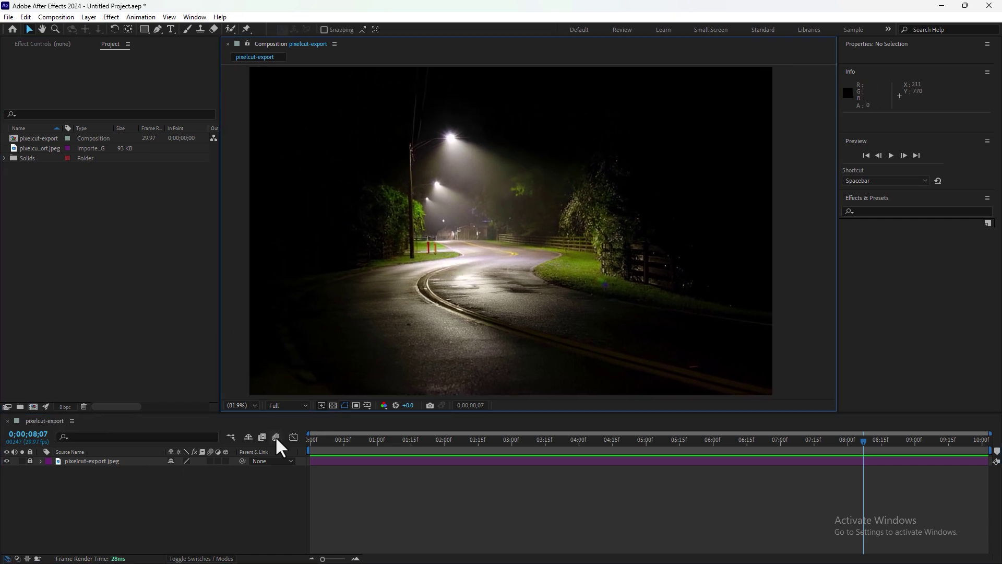
Step: Create a new solid layer named Volna
{"action": "right_click", "coordinate": [151, 540]}
{"action": "left_click", "coordinate": [309, 430]}
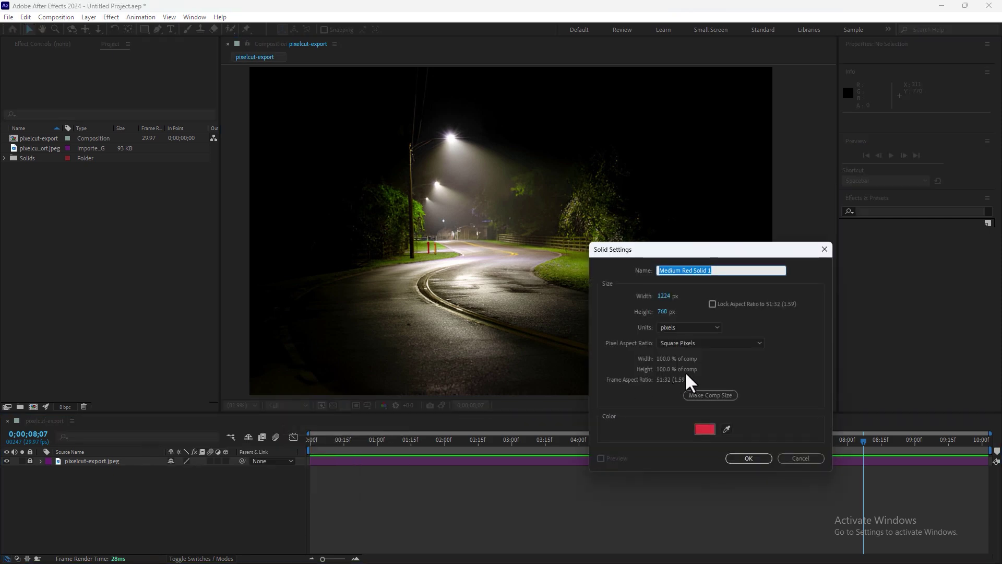
{"action": "type", "text": "Volna"}
{"action": "key", "text": "Return"}
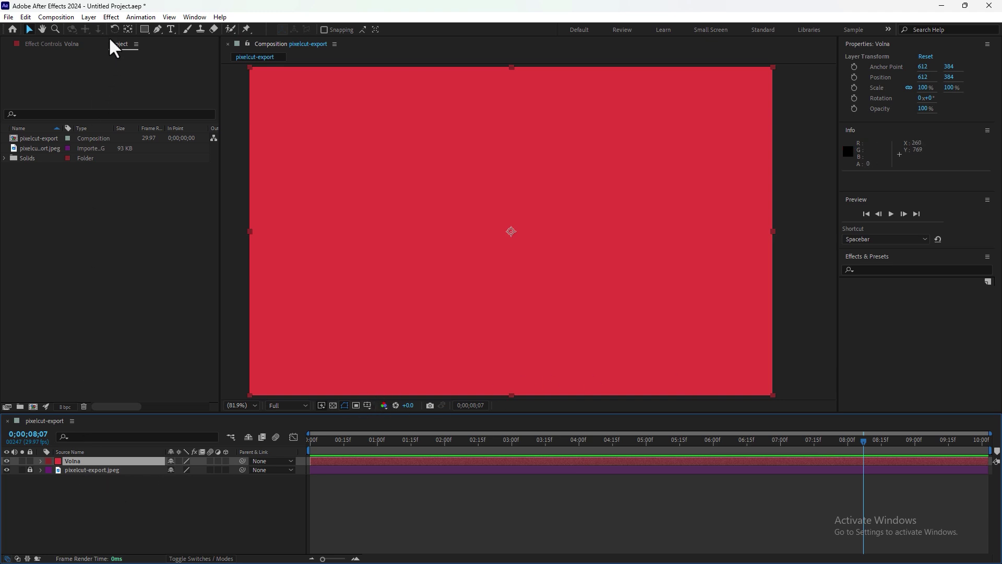
Step: Apply the irrealix Volna effect to the Volna solid
{"action": "left_click", "coordinate": [110, 17]}
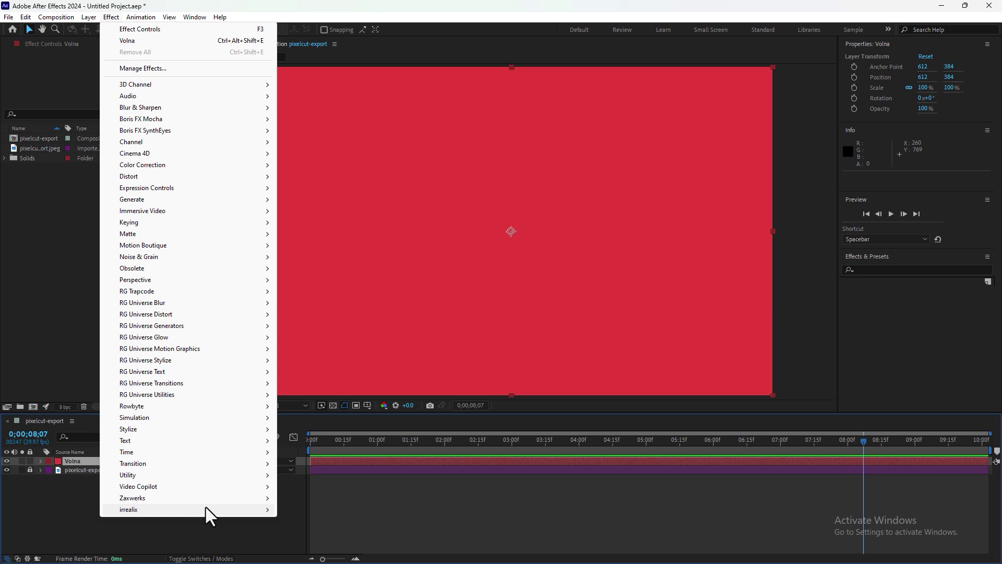
{"action": "mouse_move", "coordinate": [129, 509]}
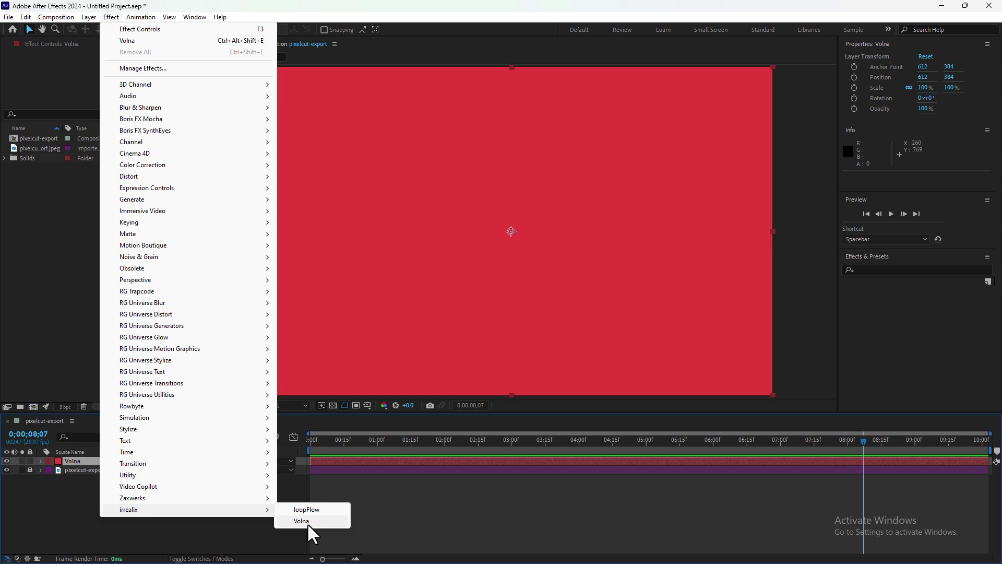
{"action": "left_click", "coordinate": [302, 521]}
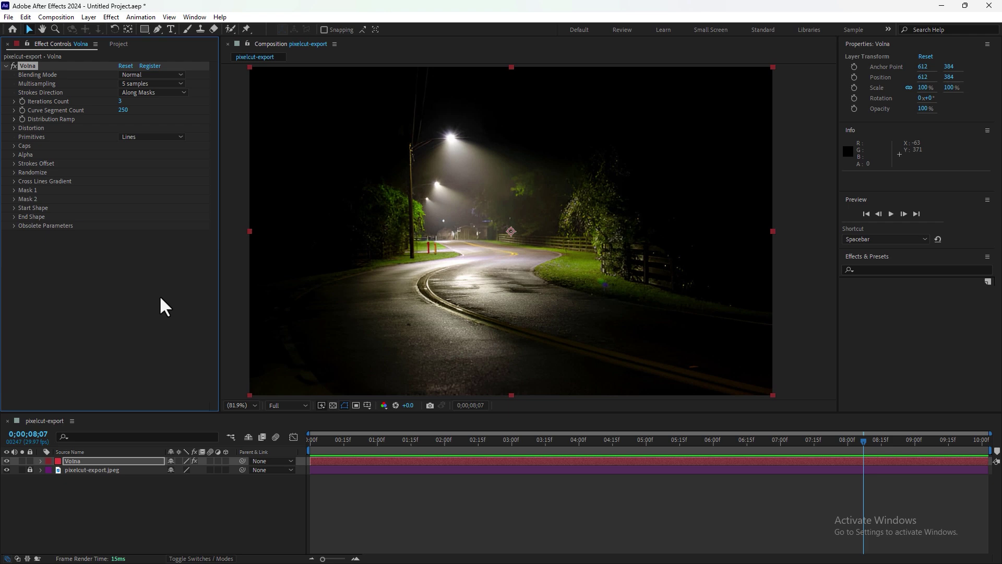
{"action": "left_click", "coordinate": [78, 461]}
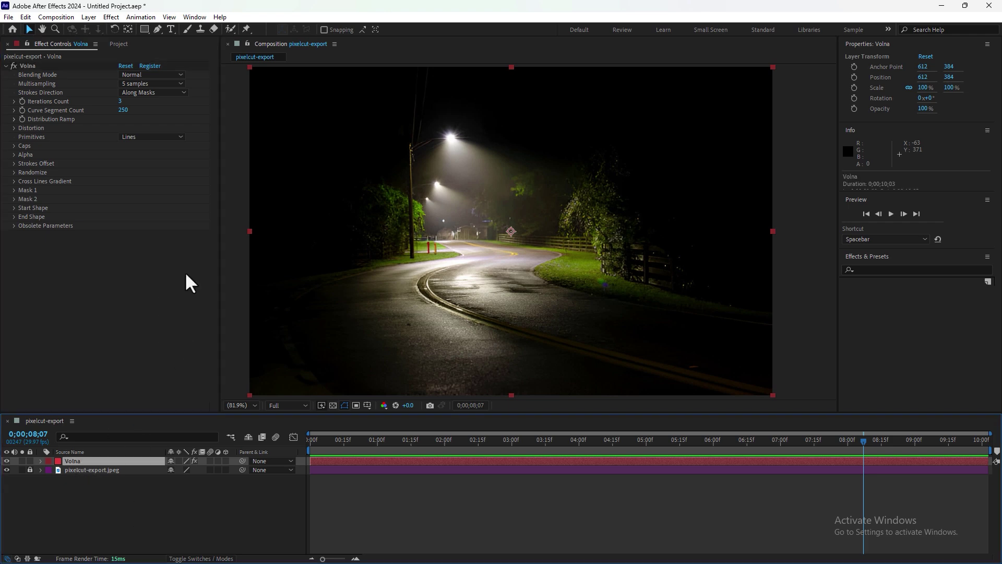
Step: Draw curved Mask 1 from the road's far bend past the frame's right edge
{"action": "left_click", "coordinate": [157, 29]}
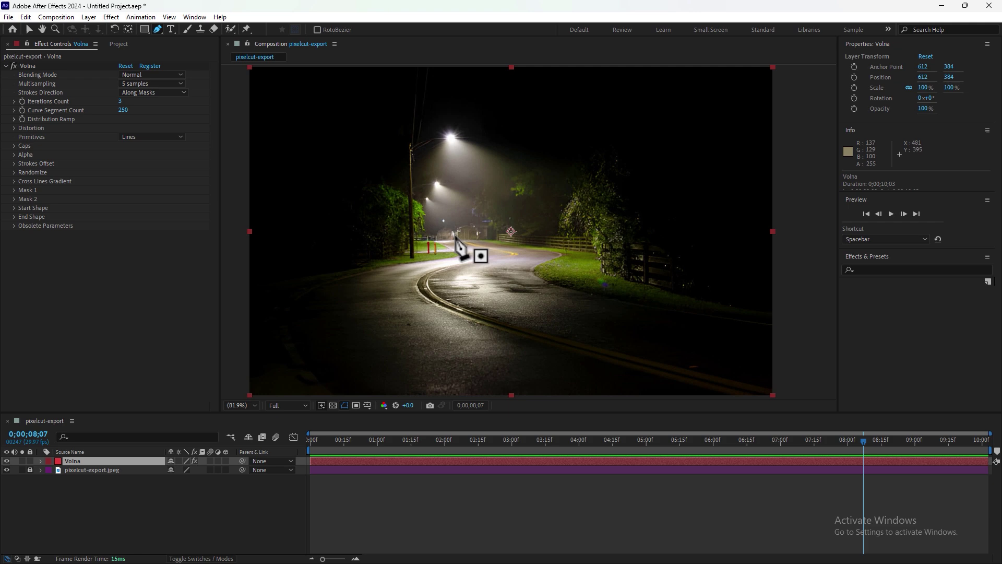
{"action": "left_click_drag", "start_coordinate": [459, 239], "coordinate": [548, 268]}
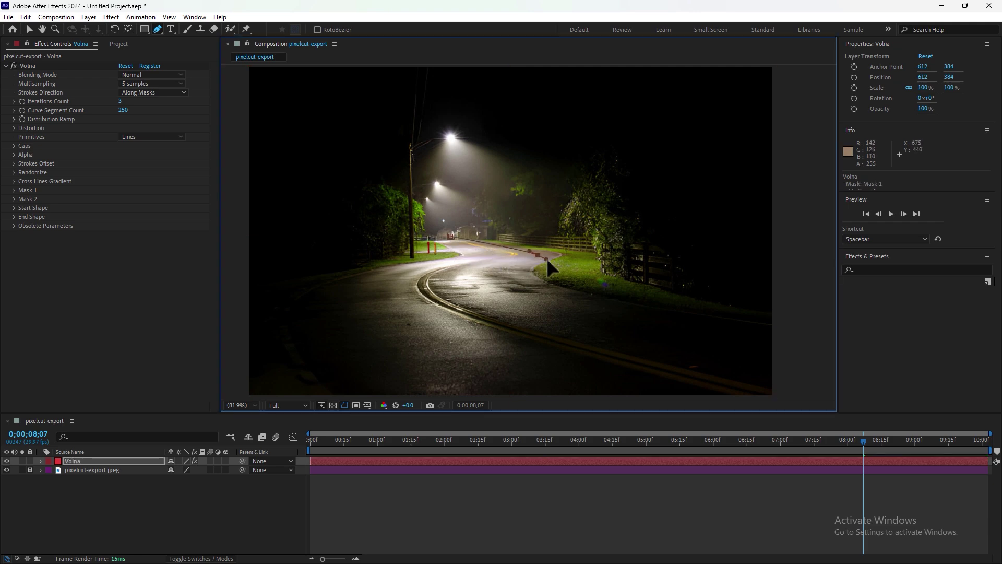
{"action": "left_click_drag", "start_coordinate": [590, 302], "coordinate": [813, 362]}
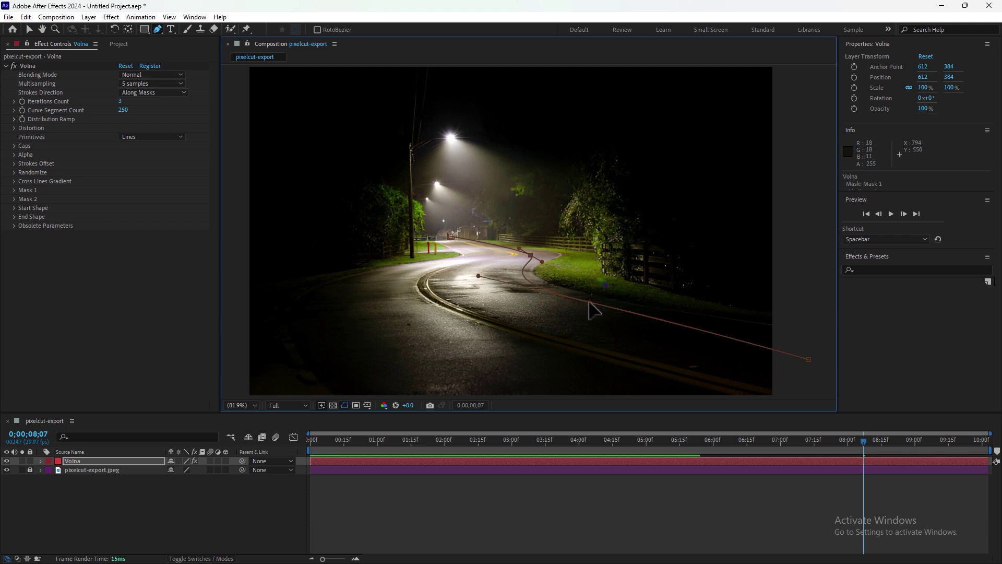
{"action": "left_click_drag", "start_coordinate": [589, 305], "coordinate": [570, 307]}
{"action": "left_click_drag", "start_coordinate": [810, 358], "coordinate": [842, 384]}
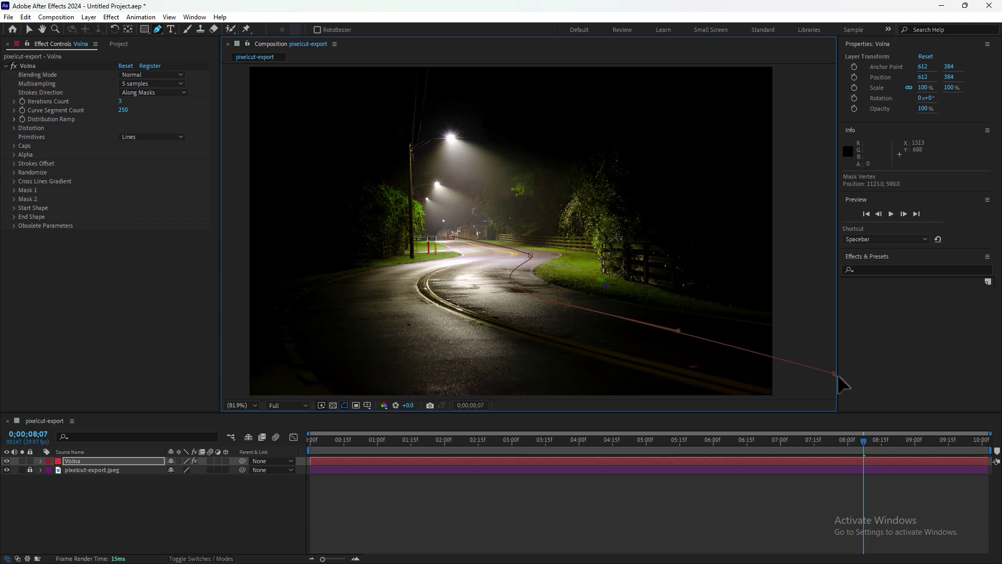
{"action": "mouse_move", "coordinate": [533, 258]}
{"action": "left_mouse_down"}
{"action": "mouse_move", "coordinate": [507, 252]}
{"action": "mouse_move", "coordinate": [544, 268]}
{"action": "left_mouse_up"}
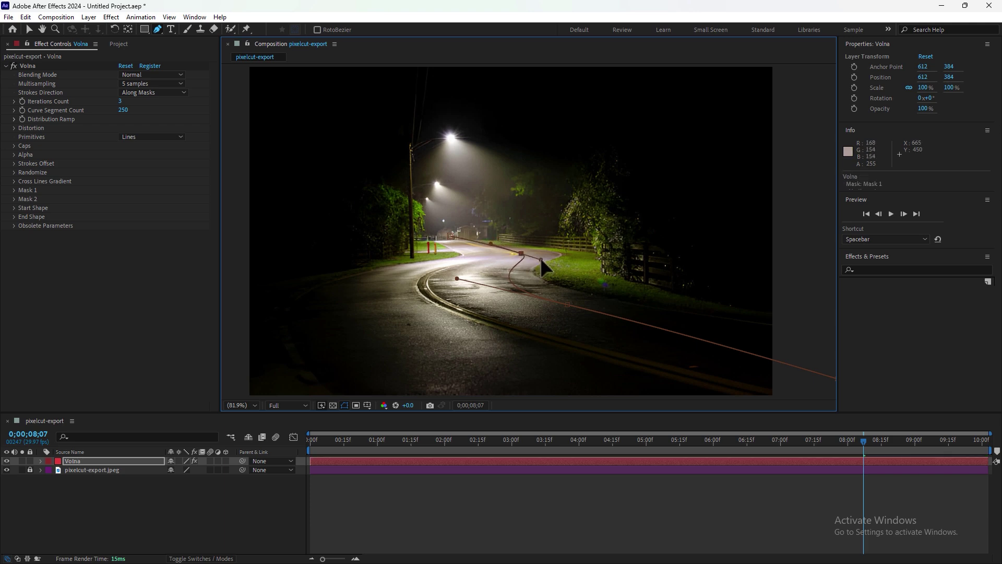
Step: Draw curved Mask 2 on the Volna layer along the road's left lane
{"action": "left_click", "coordinate": [84, 470]}
{"action": "left_click", "coordinate": [83, 462]}
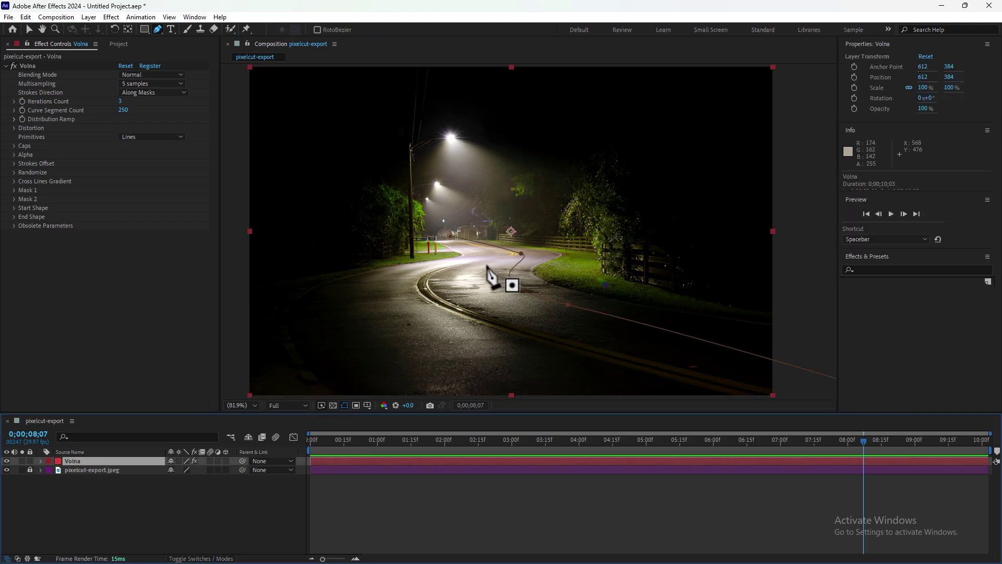
{"action": "left_click", "coordinate": [434, 239]}
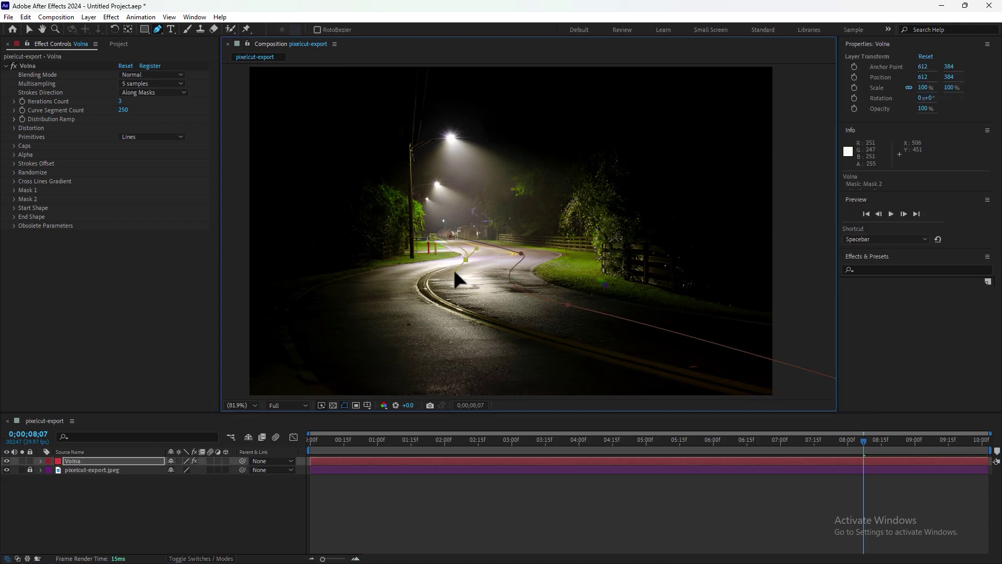
{"action": "left_click_drag", "start_coordinate": [423, 304], "coordinate": [480, 356]}
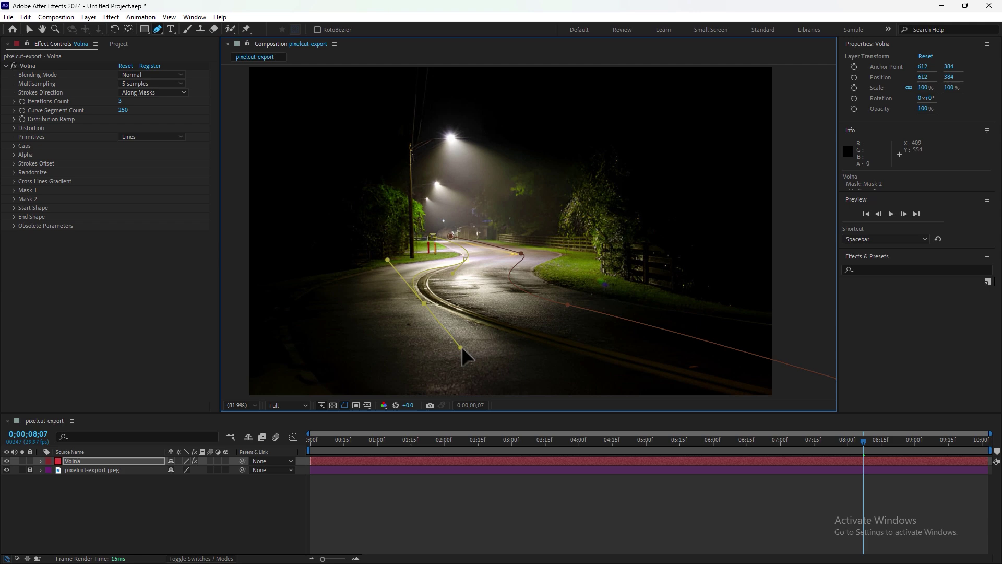
{"action": "key", "text": "space"}
{"action": "left_click_drag", "start_coordinate": [672, 374], "coordinate": [644, 326]}
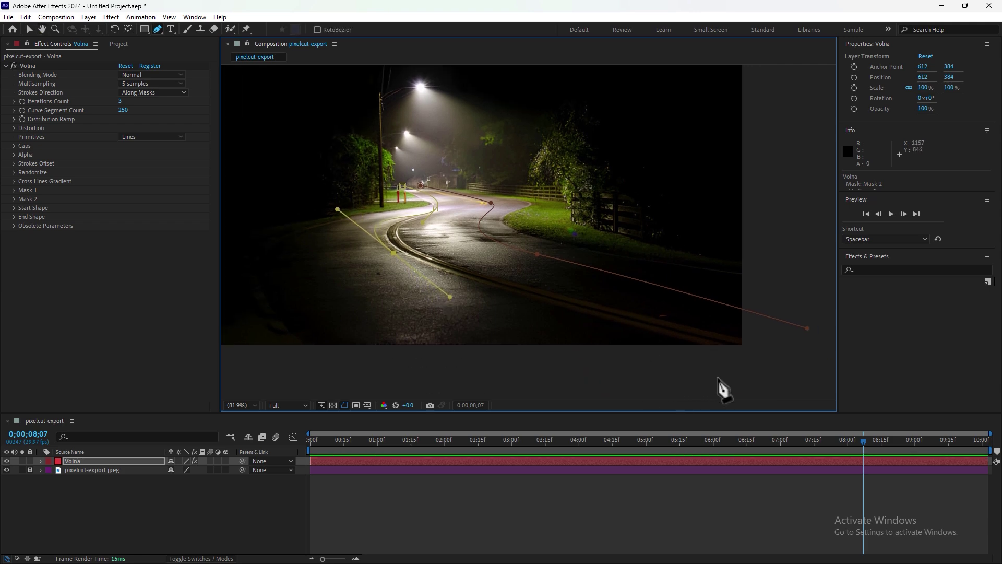
{"action": "left_click_drag", "start_coordinate": [378, 266], "coordinate": [434, 309]}
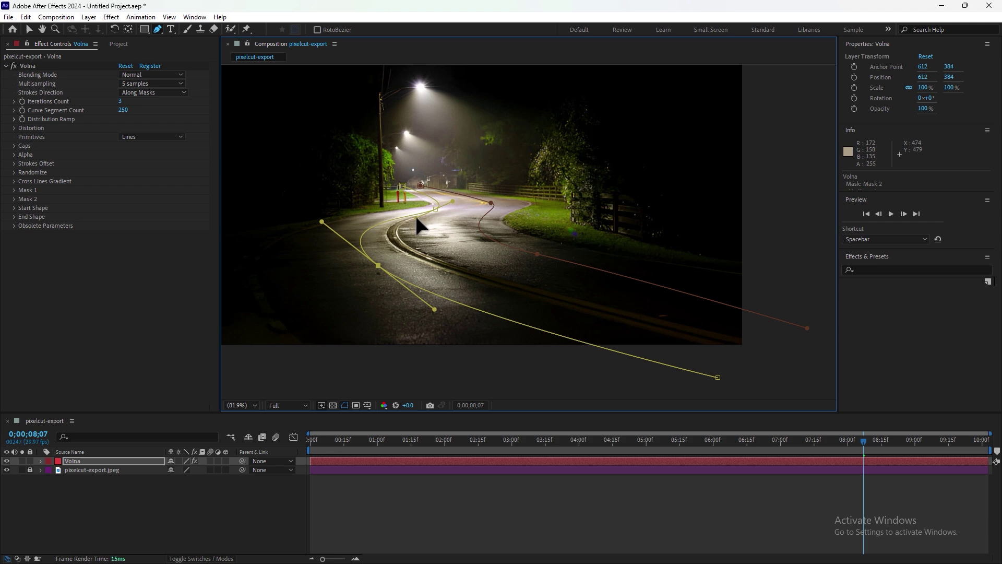
{"action": "left_click", "coordinate": [434, 209]}
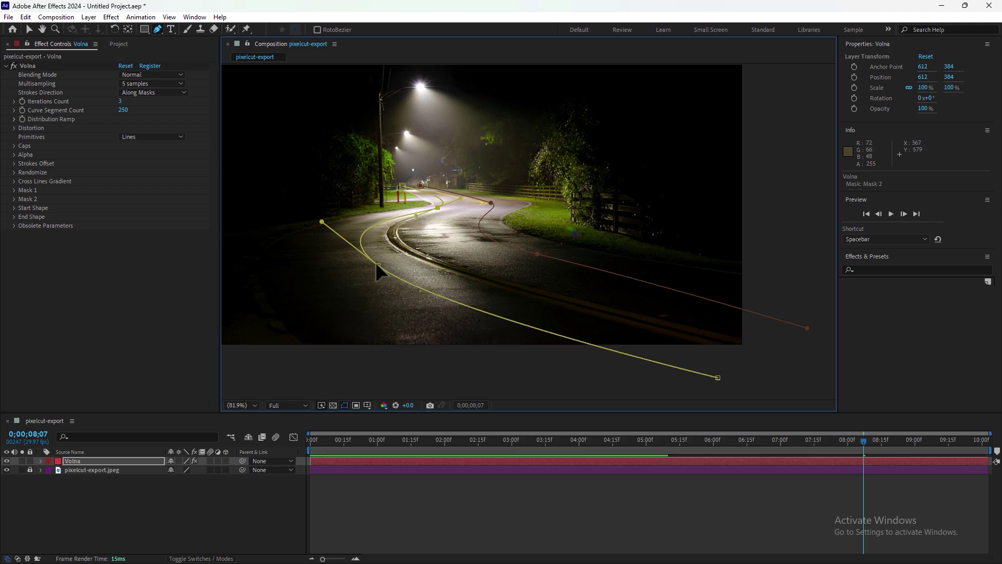
{"action": "left_click_drag", "start_coordinate": [378, 267], "coordinate": [389, 269]}
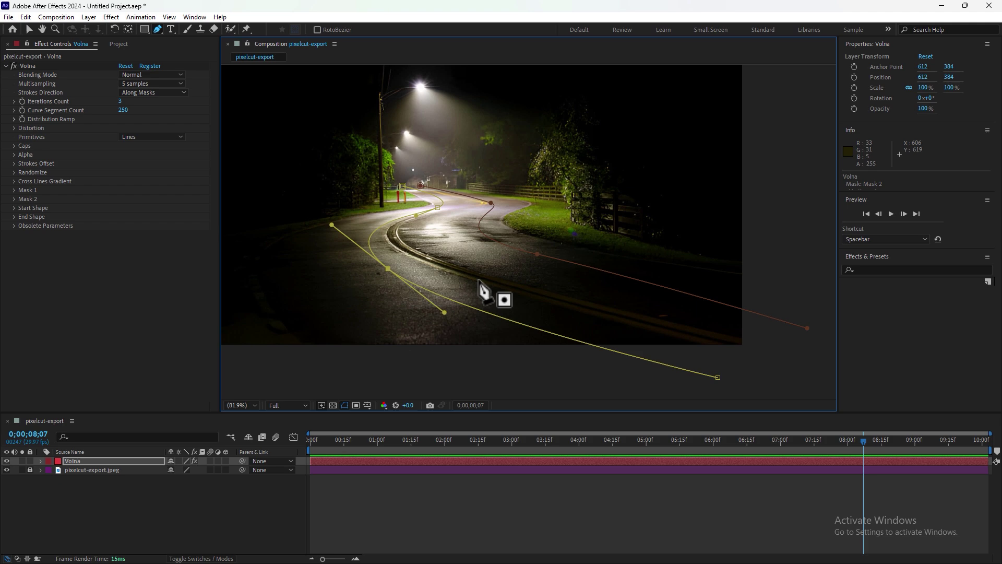
Step: Reshape Mask 1's curve near the far bend and add a bend point
{"action": "left_click", "coordinate": [490, 205]}
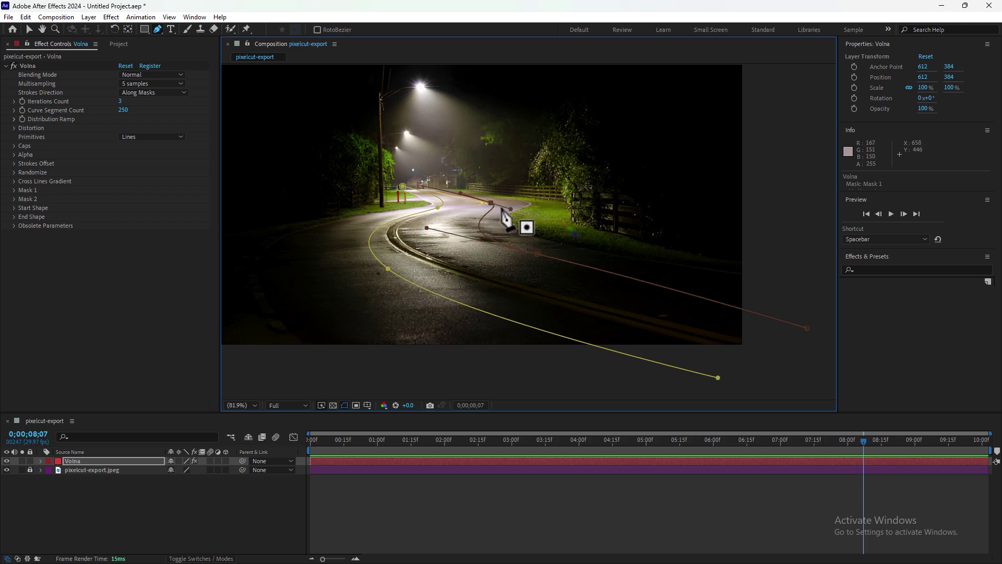
{"action": "left_click_drag", "start_coordinate": [487, 219], "coordinate": [505, 218]}
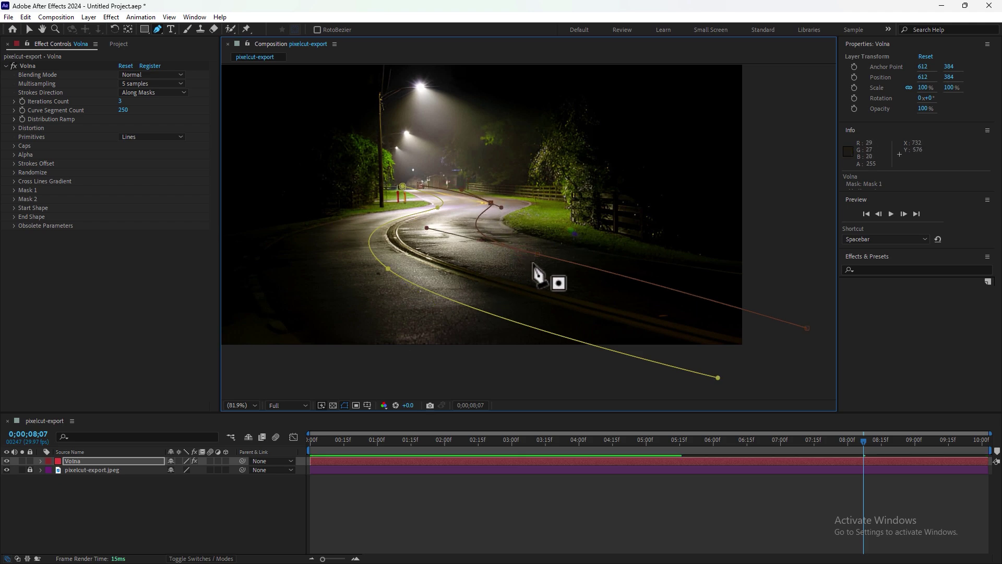
{"action": "left_click_drag", "start_coordinate": [543, 270], "coordinate": [554, 269]}
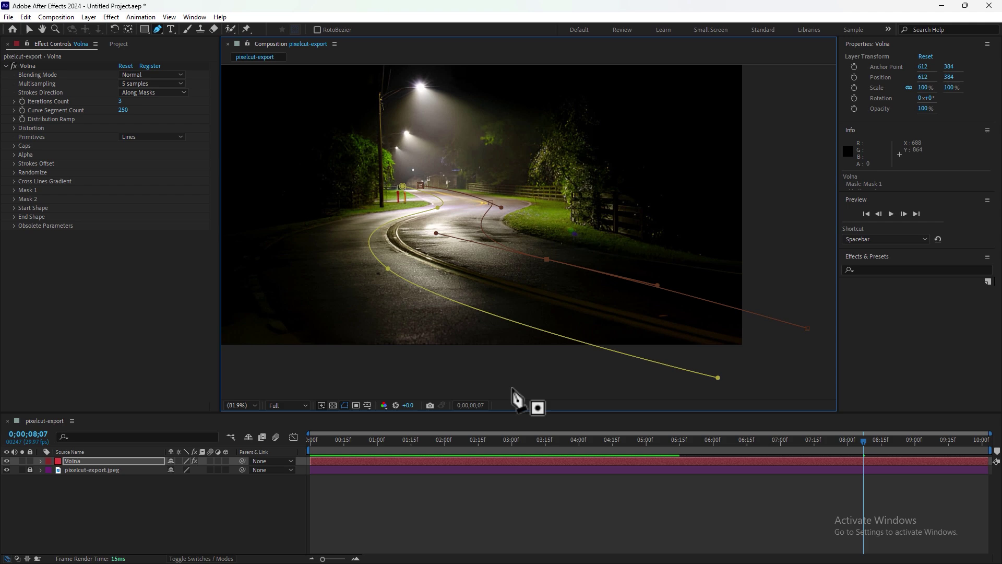
Step: Assign Mask 1 and Mask 2 as Volna's paths and set Curve Segment Count to 288
{"action": "left_click_drag", "start_coordinate": [99, 469], "coordinate": [100, 473]}
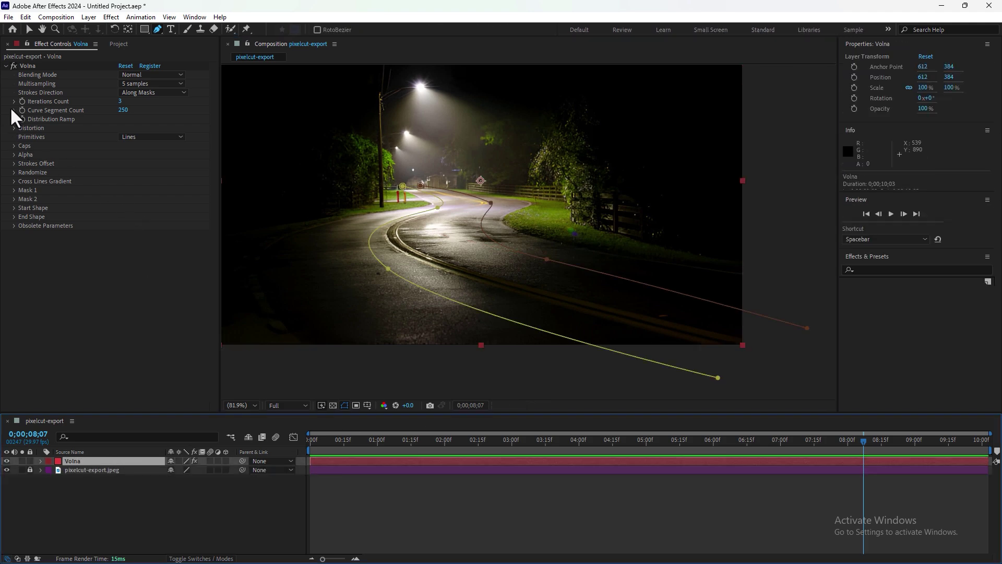
{"action": "left_click", "coordinate": [14, 189]}
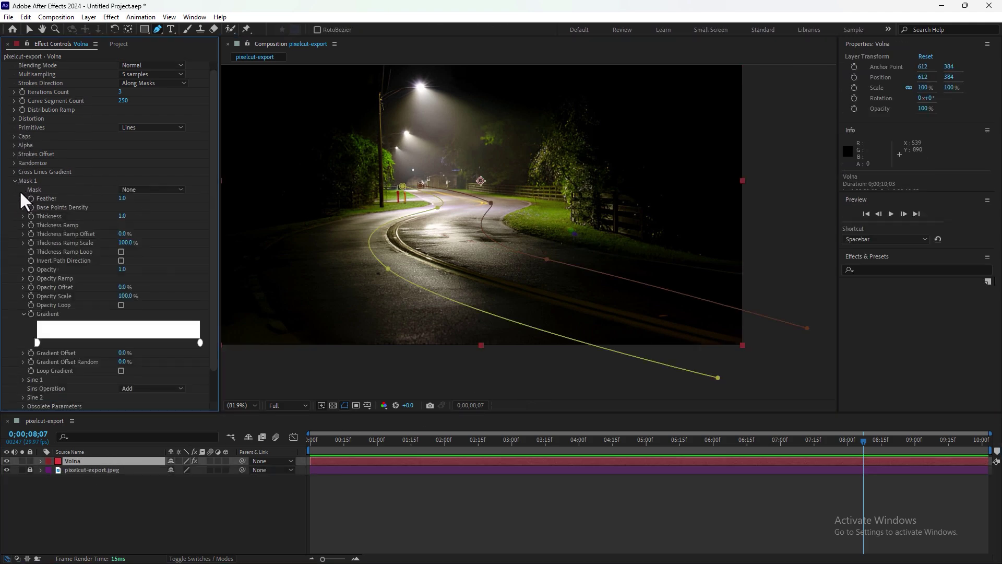
{"action": "left_click", "coordinate": [153, 190]}
{"action": "left_click", "coordinate": [149, 217]}
{"action": "left_click", "coordinate": [14, 189]}
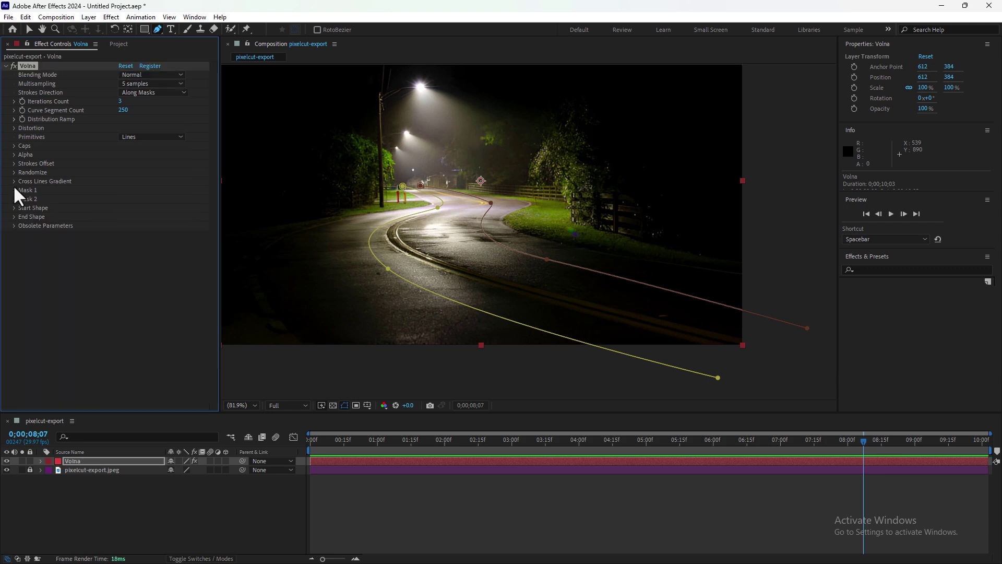
{"action": "left_click", "coordinate": [14, 199]}
{"action": "left_click", "coordinate": [153, 181]}
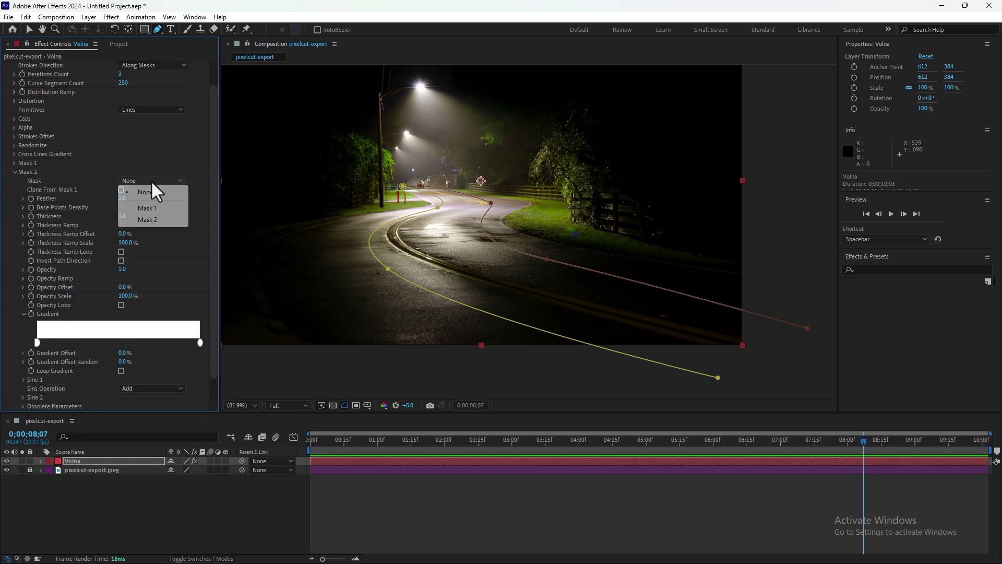
{"action": "left_click", "coordinate": [157, 225]}
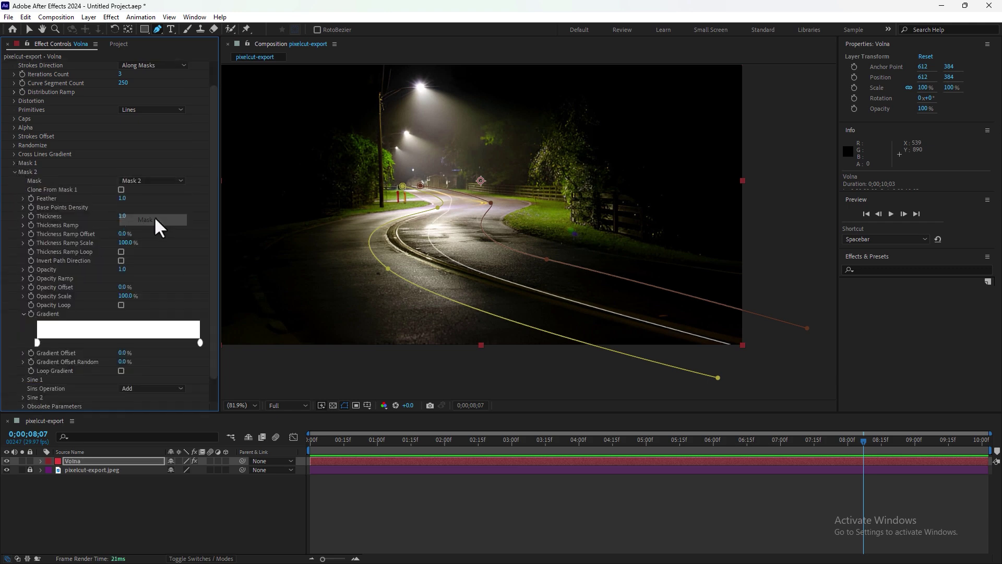
{"action": "left_click", "coordinate": [74, 462]}
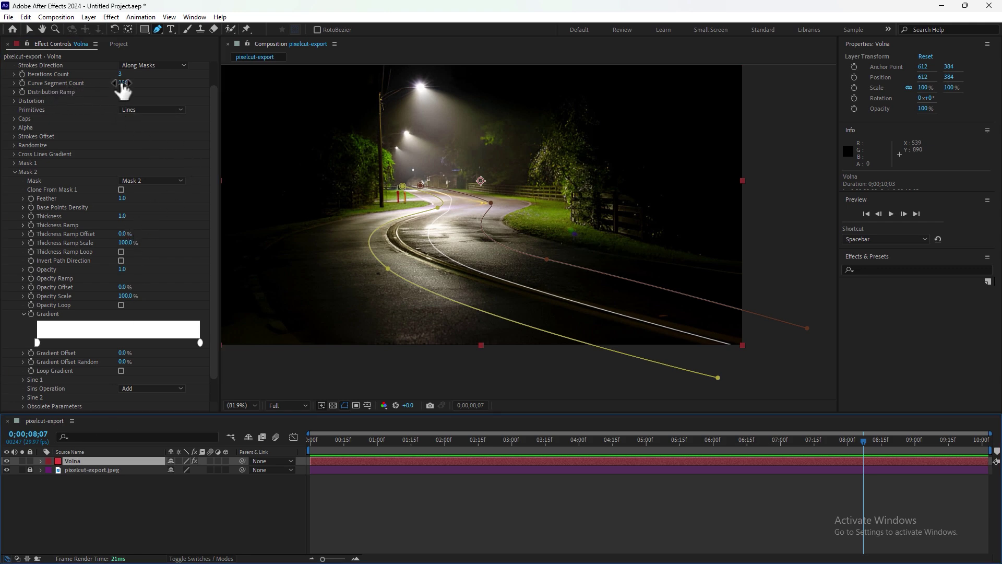
{"action": "mouse_move", "coordinate": [123, 84]}
{"action": "left_mouse_down"}
{"action": "mouse_move", "coordinate": [135, 83]}
{"action": "mouse_move", "coordinate": [122, 75]}
{"action": "left_mouse_up"}
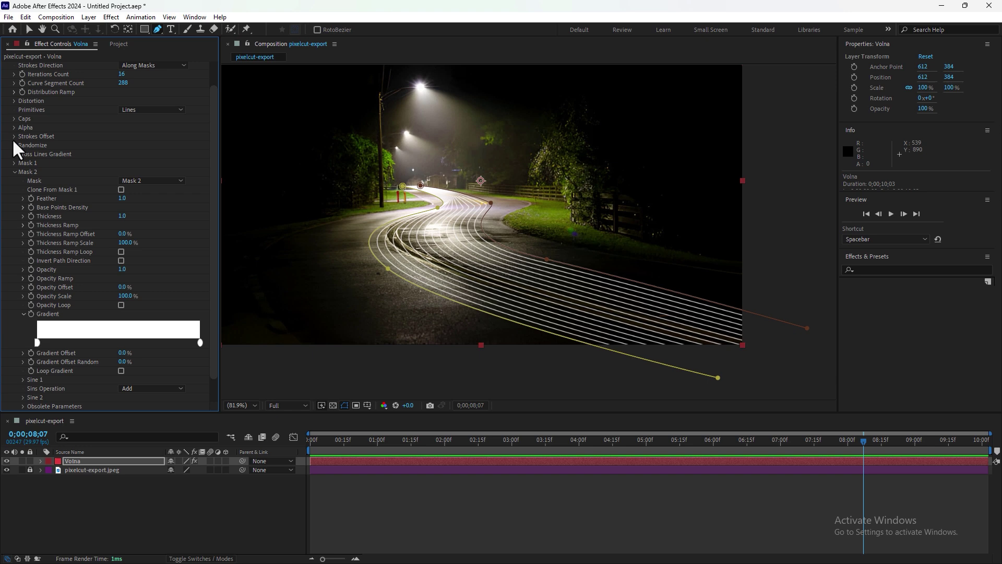
Step: Set Volna's Mask 2 Feather to 0 and increase the line Thickness
{"action": "left_click", "coordinate": [15, 163]}
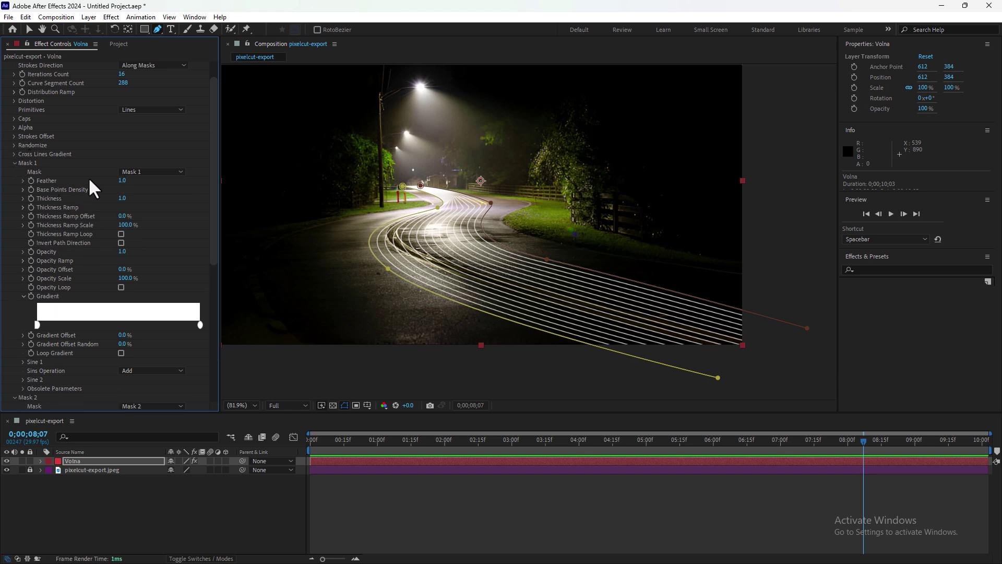
{"action": "left_click", "coordinate": [14, 162]}
{"action": "left_click_drag", "start_coordinate": [124, 198], "coordinate": [86, 199]}
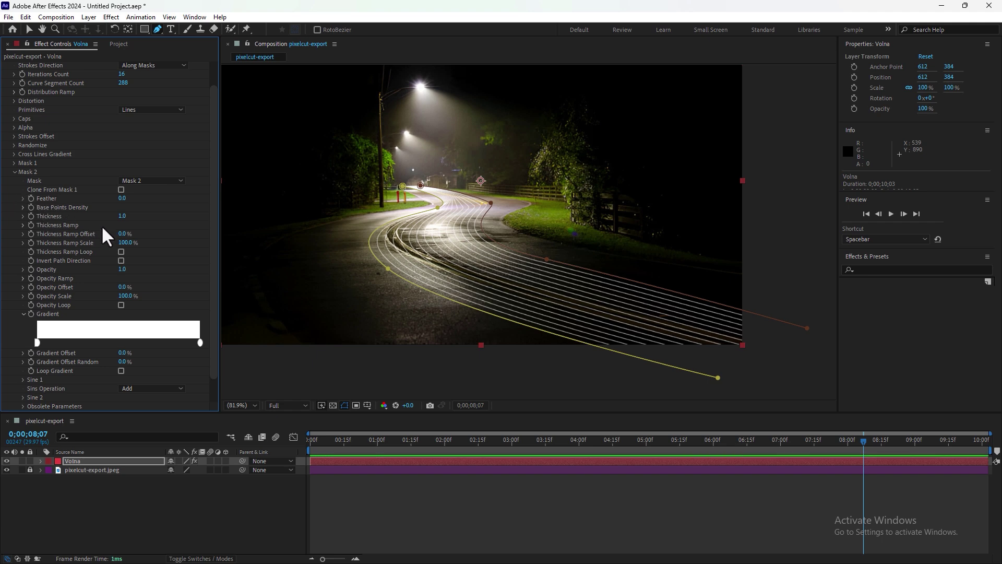
{"action": "left_click_drag", "start_coordinate": [123, 216], "coordinate": [134, 217]}
{"action": "left_click", "coordinate": [14, 172]}
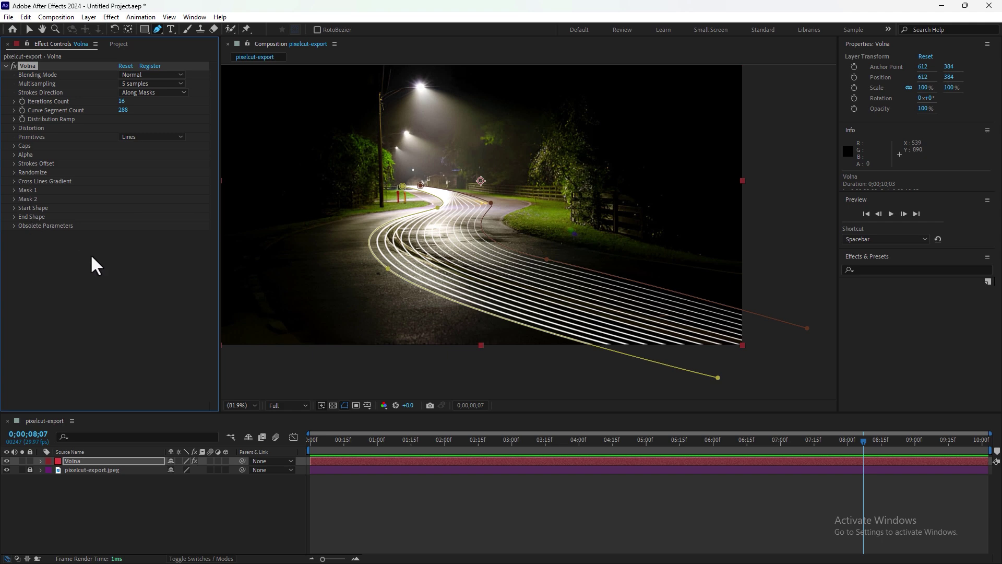
Step: Randomize Distribution 12%, Offset 100%, Gradient 79%, and Thickness and Opacity 100%
{"action": "left_click", "coordinate": [15, 173]}
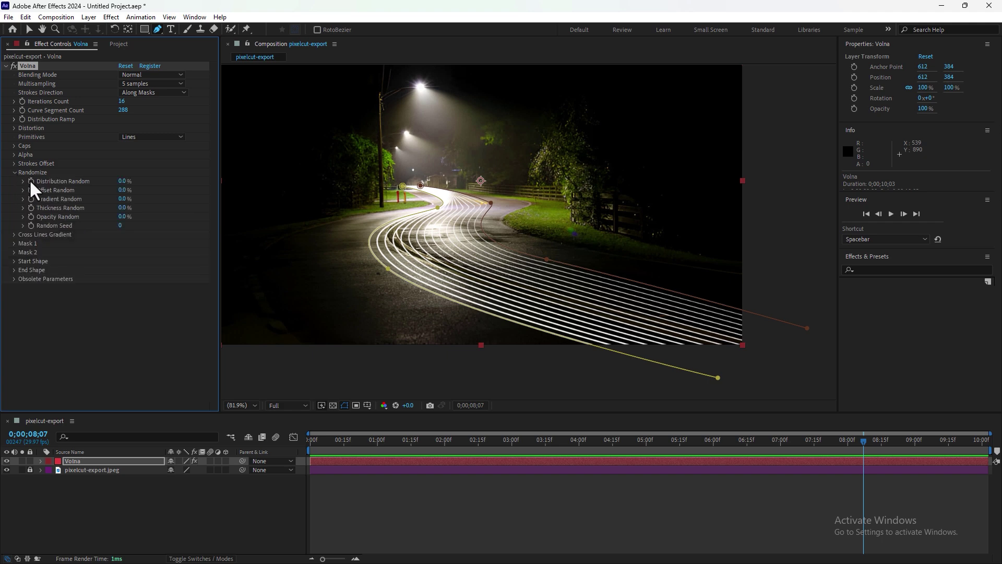
{"action": "left_click_drag", "start_coordinate": [123, 181], "coordinate": [133, 183]}
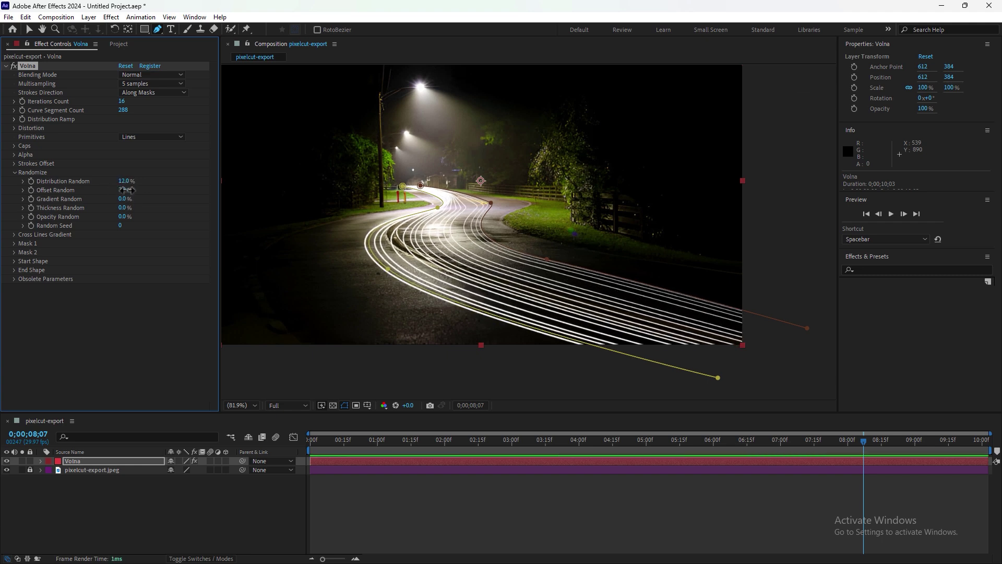
{"action": "left_click_drag", "start_coordinate": [124, 191], "coordinate": [186, 194]}
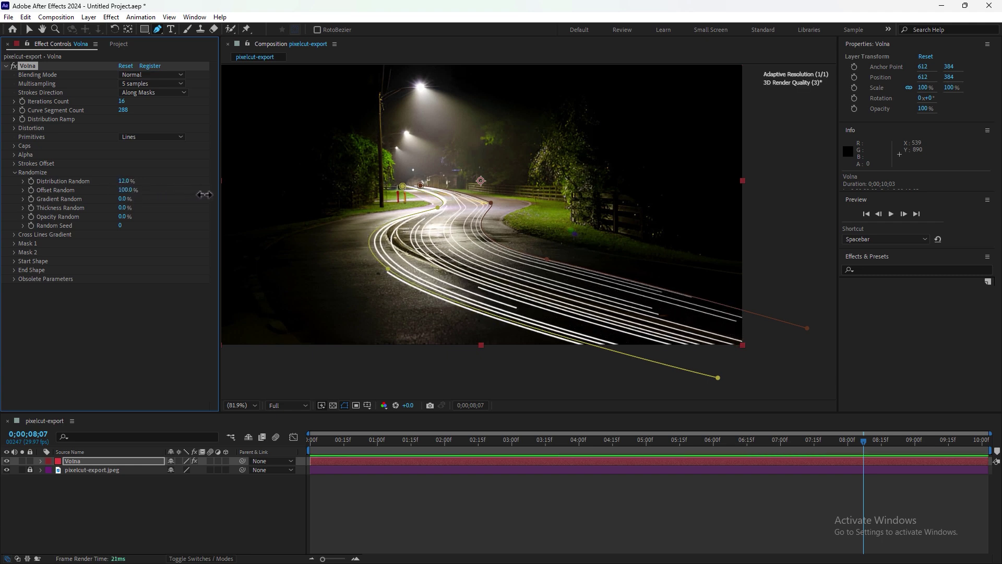
{"action": "left_click_drag", "start_coordinate": [124, 199], "coordinate": [212, 209]}
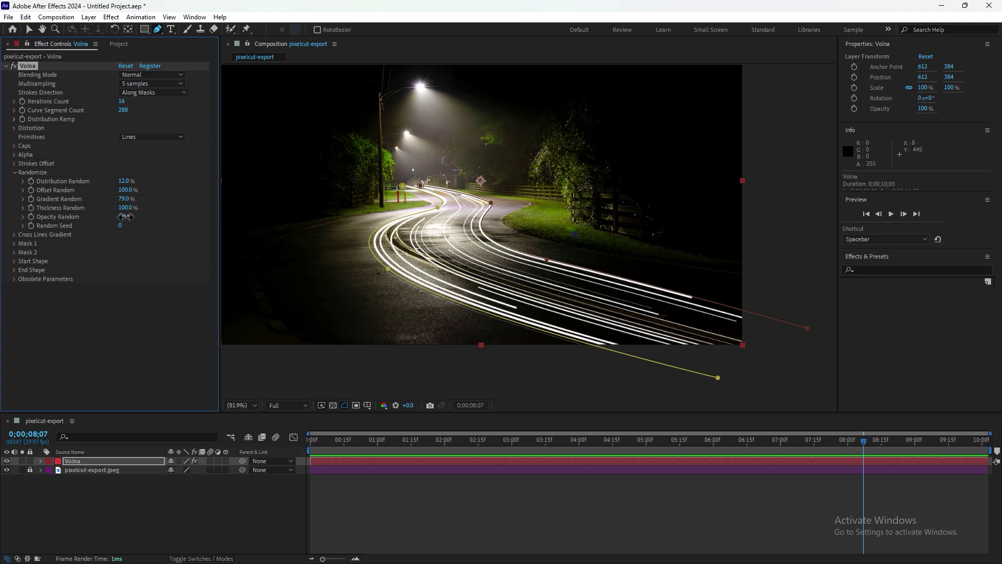
{"action": "left_click_drag", "start_coordinate": [123, 216], "coordinate": [203, 235]}
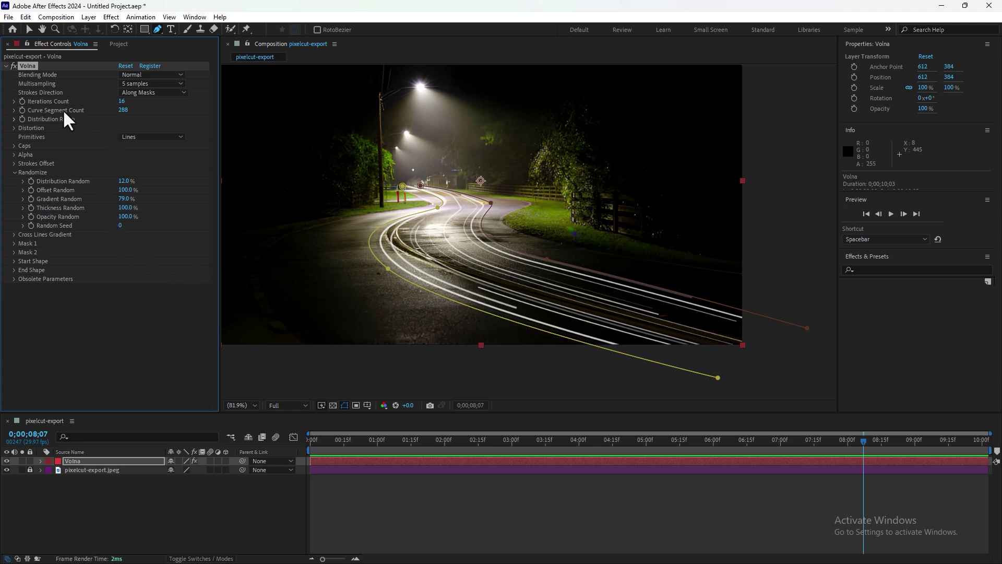
Step: Set Iterations Count to 56 and enable Curl Noise with amplitude 4.3, scale 31.2
{"action": "left_click_drag", "start_coordinate": [123, 100], "coordinate": [145, 101]}
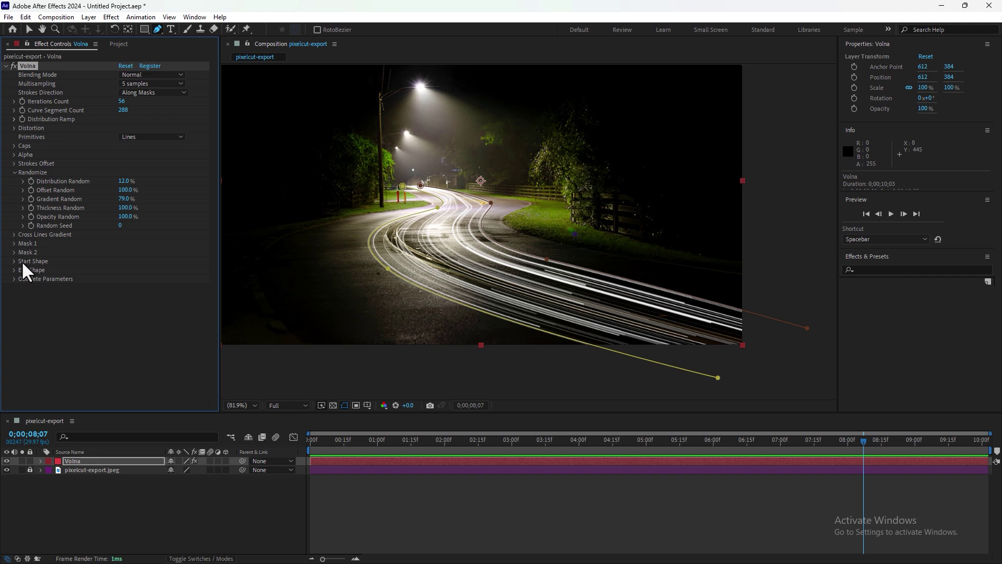
{"action": "left_click", "coordinate": [14, 127]}
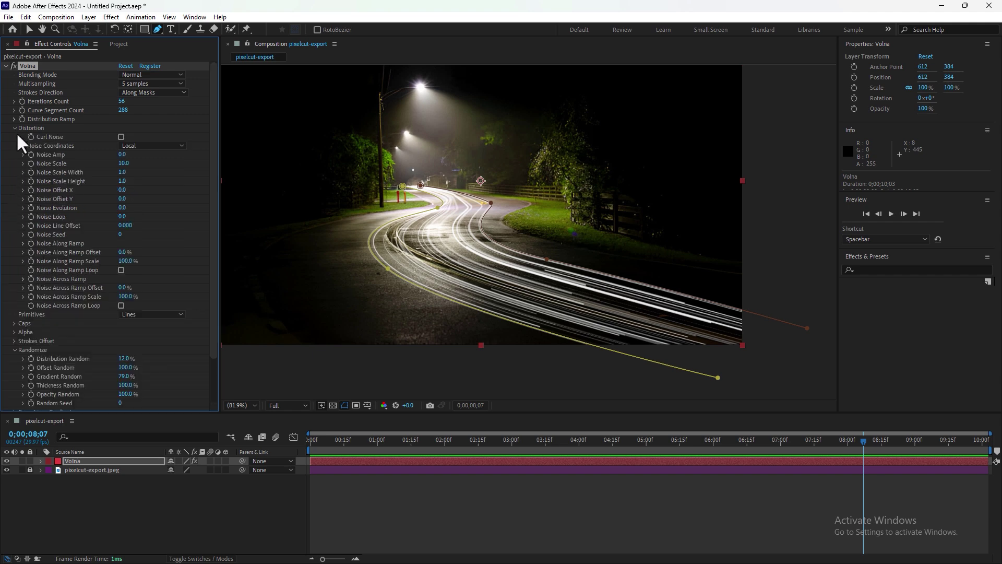
{"action": "scroll", "coordinate": [486, 274], "scroll_direction": "up", "scroll_amount": 1}
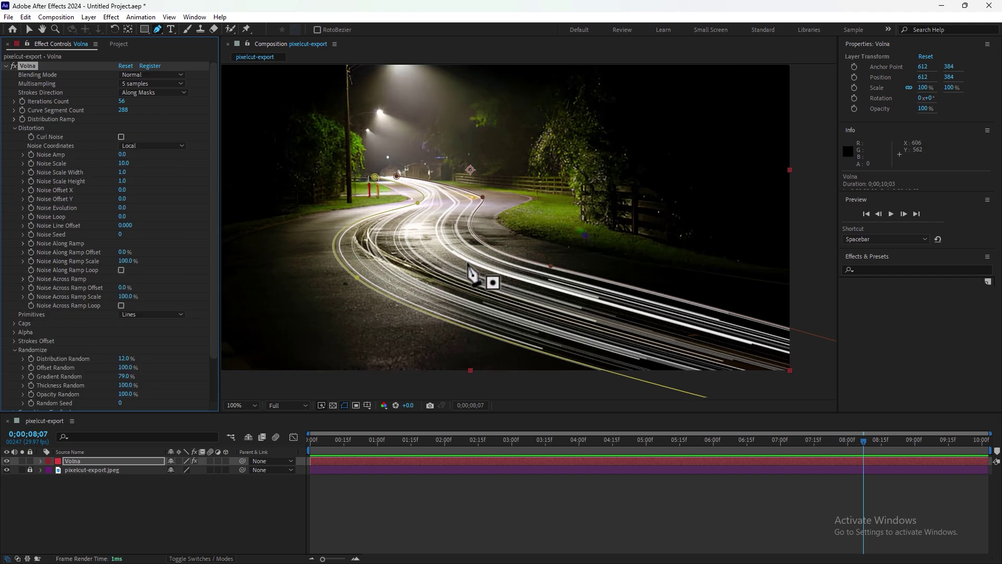
{"action": "left_click", "coordinate": [121, 137]}
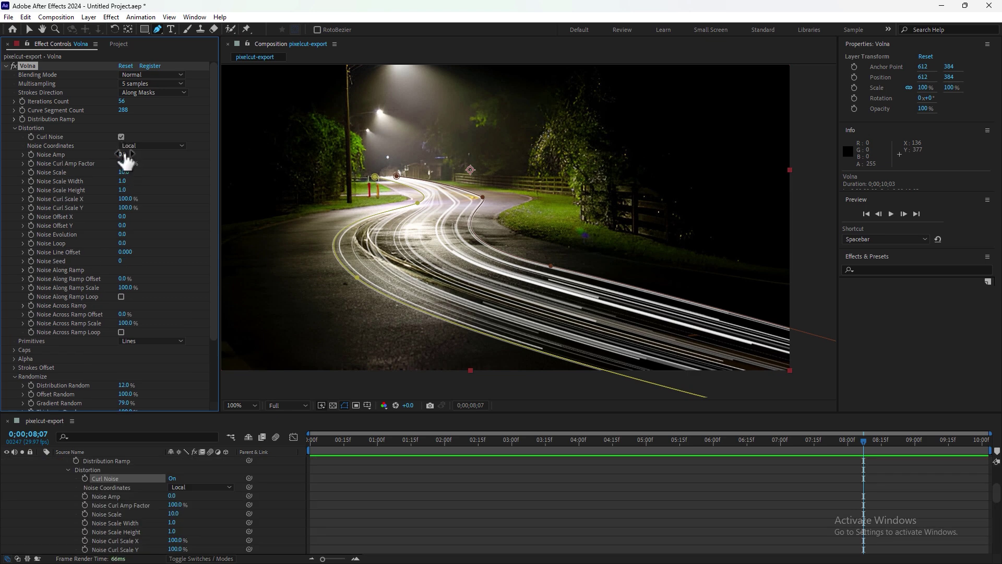
{"action": "left_click_drag", "start_coordinate": [123, 154], "coordinate": [154, 155]}
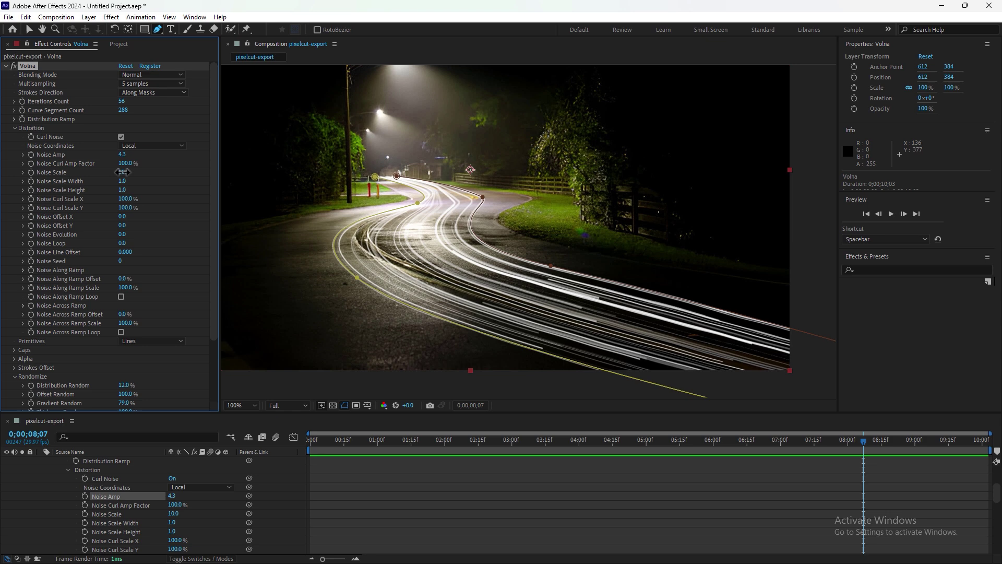
{"action": "left_click_drag", "start_coordinate": [122, 173], "coordinate": [235, 182]}
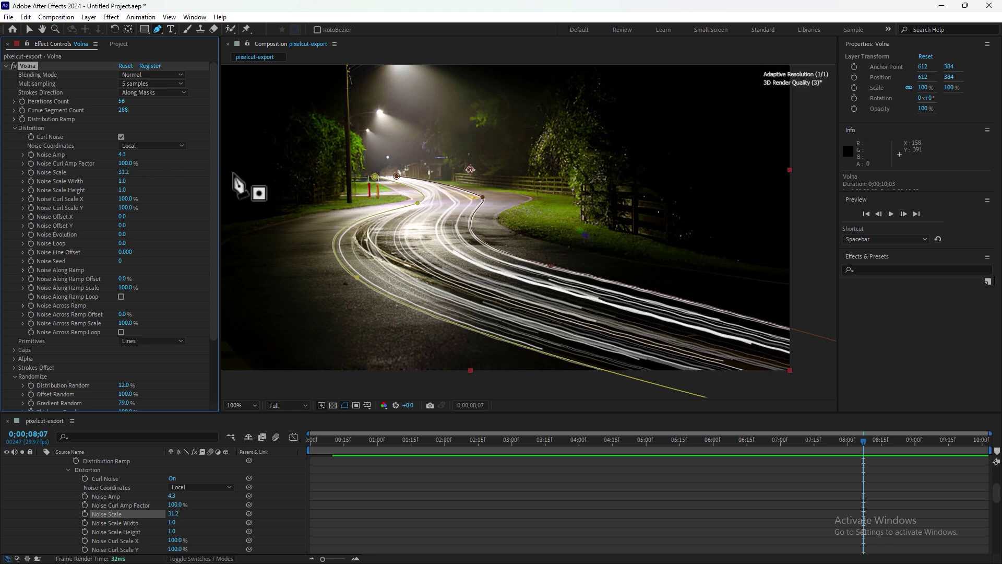
{"action": "left_click", "coordinate": [15, 128]}
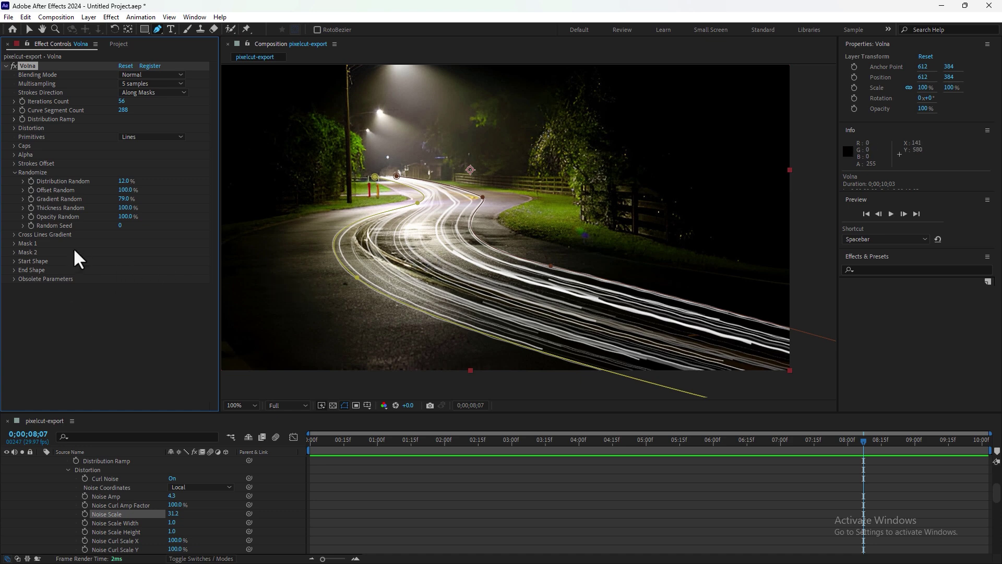
Step: Set the Mask 1 gradient's right stop to yellow and middle stop to cyan
{"action": "left_click", "coordinate": [15, 244]}
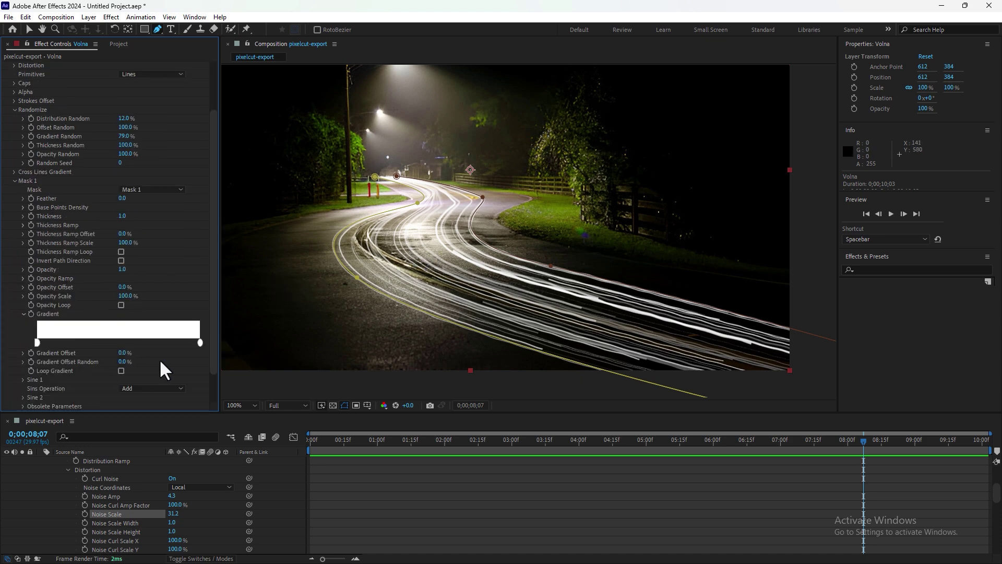
{"action": "left_click_drag", "start_coordinate": [220, 354], "coordinate": [236, 354]}
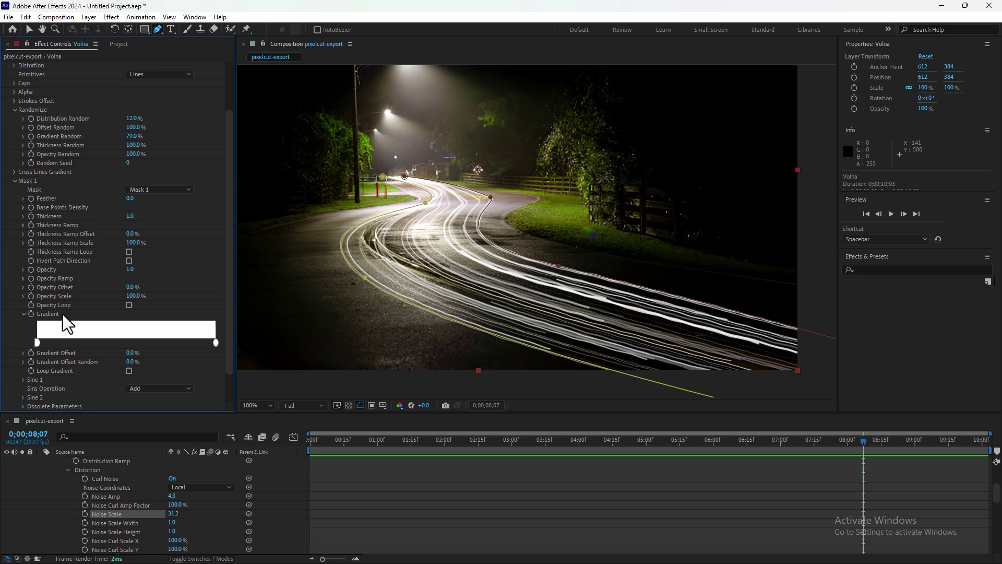
{"action": "double_click", "coordinate": [216, 342]}
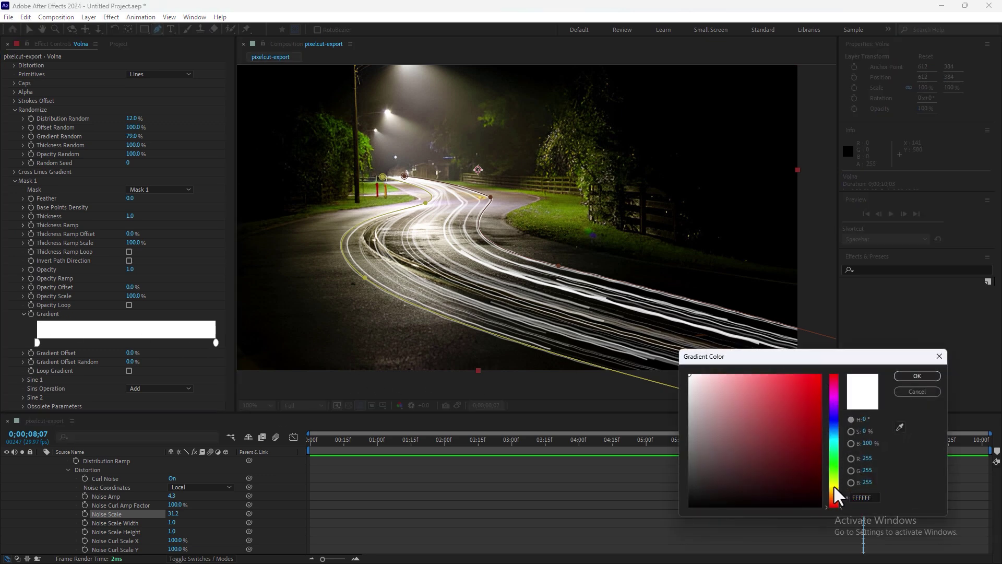
{"action": "type", "text": "FFFF00"}
{"action": "left_click", "coordinate": [917, 376]}
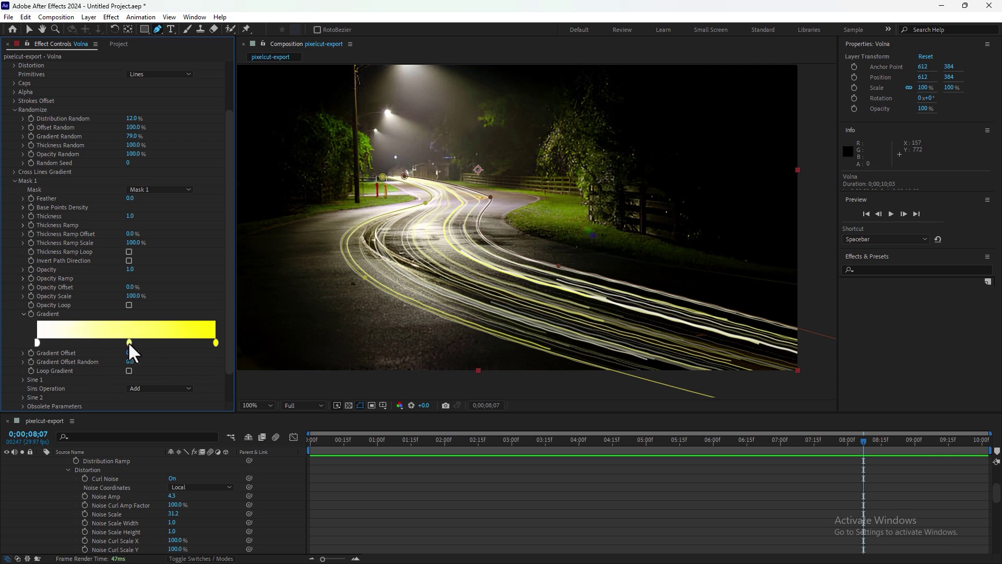
{"action": "double_click", "coordinate": [128, 343]}
{"action": "left_click", "coordinate": [834, 444]}
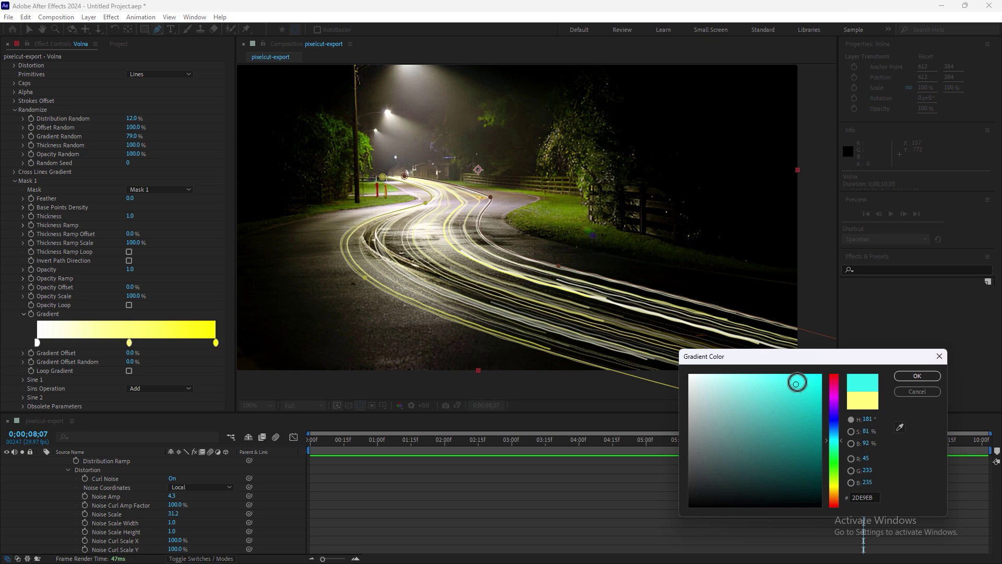
{"action": "left_click", "coordinate": [917, 377]}
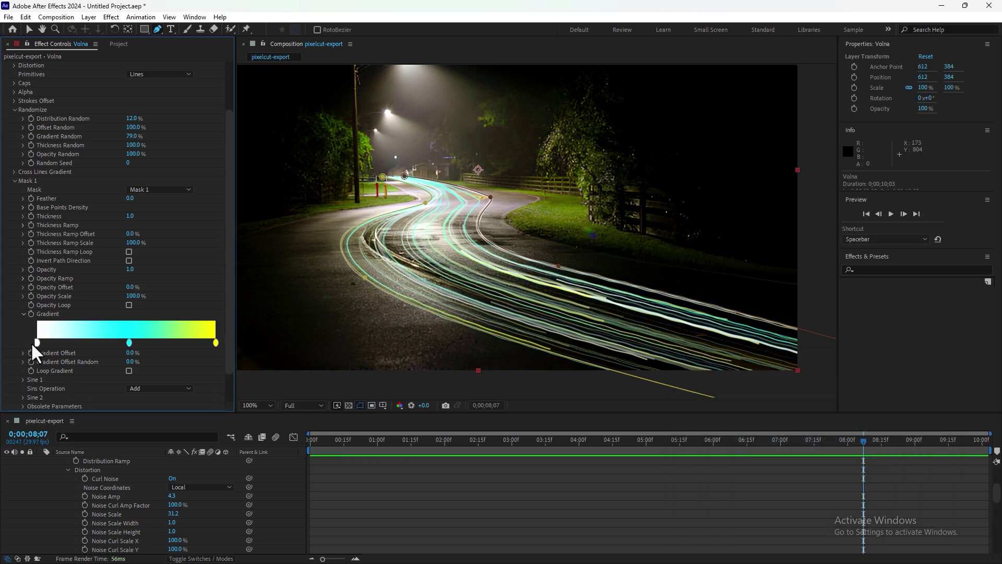
Step: Set the gradient's left stop to yellow-green AEFF00
{"action": "double_click", "coordinate": [38, 342]}
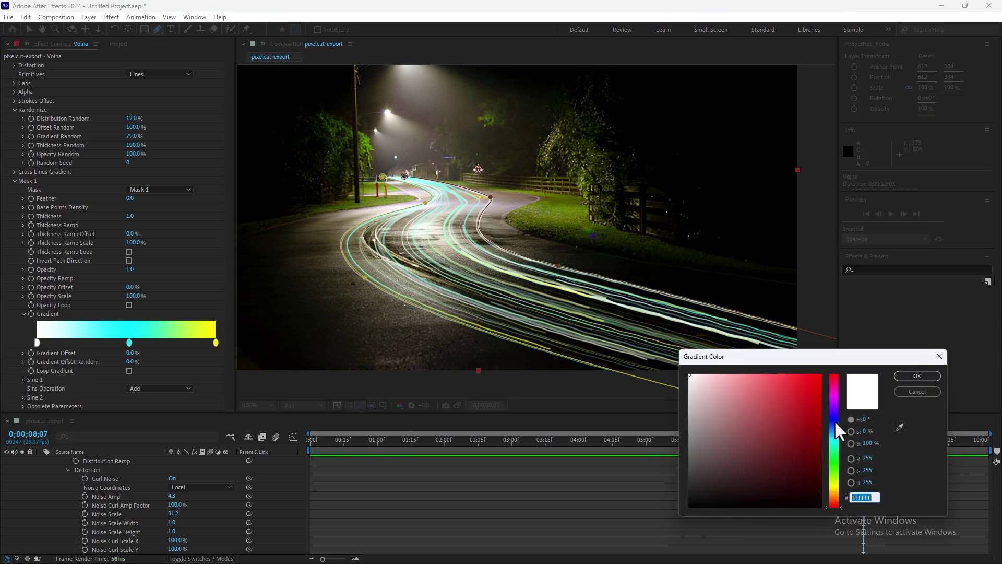
{"action": "left_click", "coordinate": [834, 455]}
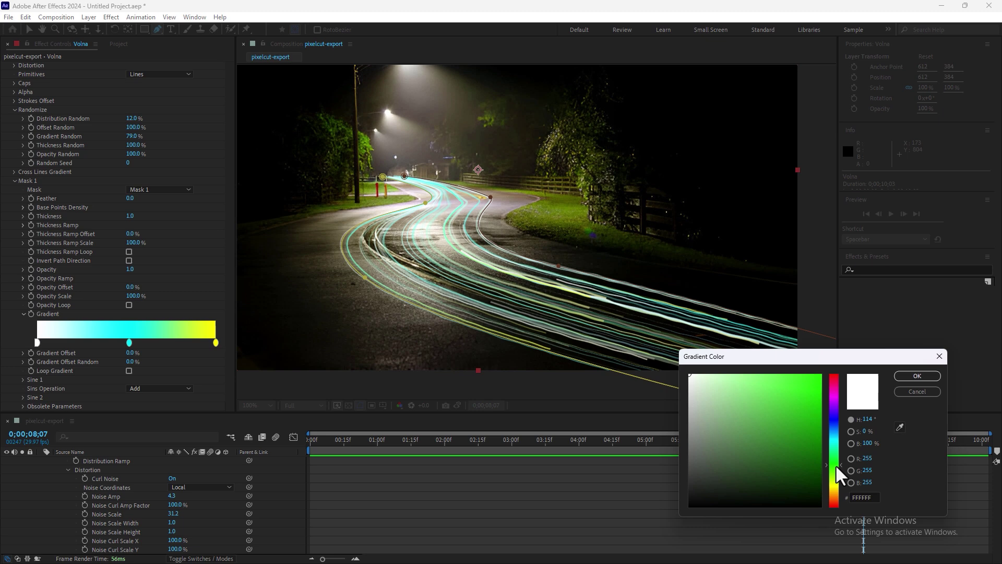
{"action": "left_click", "coordinate": [836, 473]}
{"action": "left_click", "coordinate": [819, 376]}
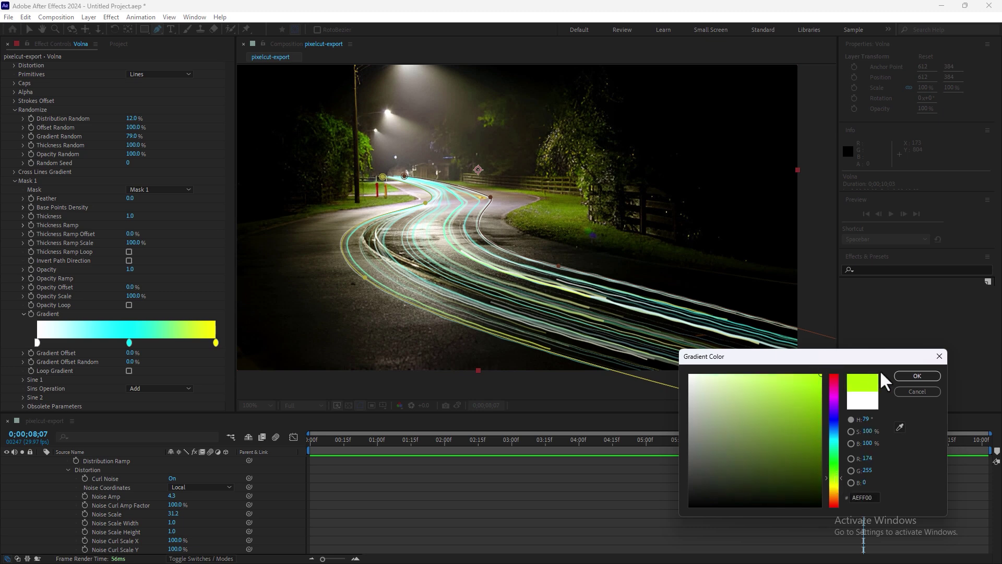
{"action": "left_click", "coordinate": [917, 376]}
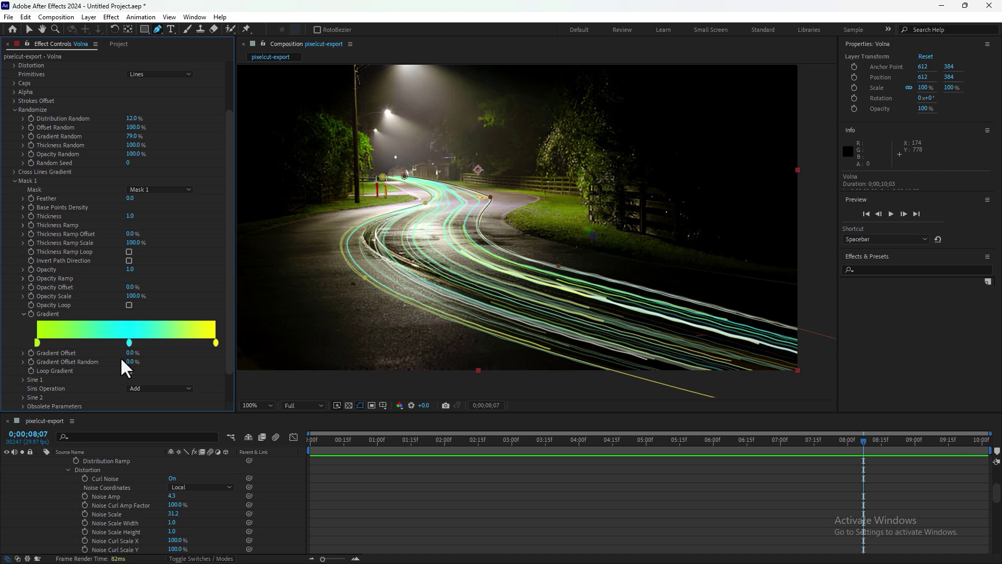
{"action": "left_click", "coordinate": [13, 181]}
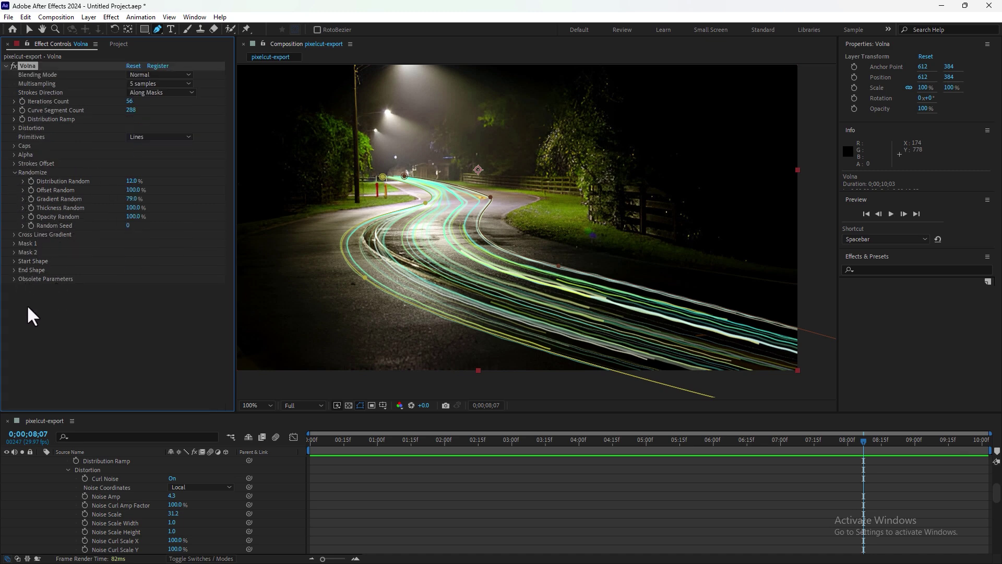
Step: Keyframe Volna's Strokes Offset at -150% at 0;00;01;00 and 161% at 0;00;03;00
{"action": "left_click", "coordinate": [13, 163]}
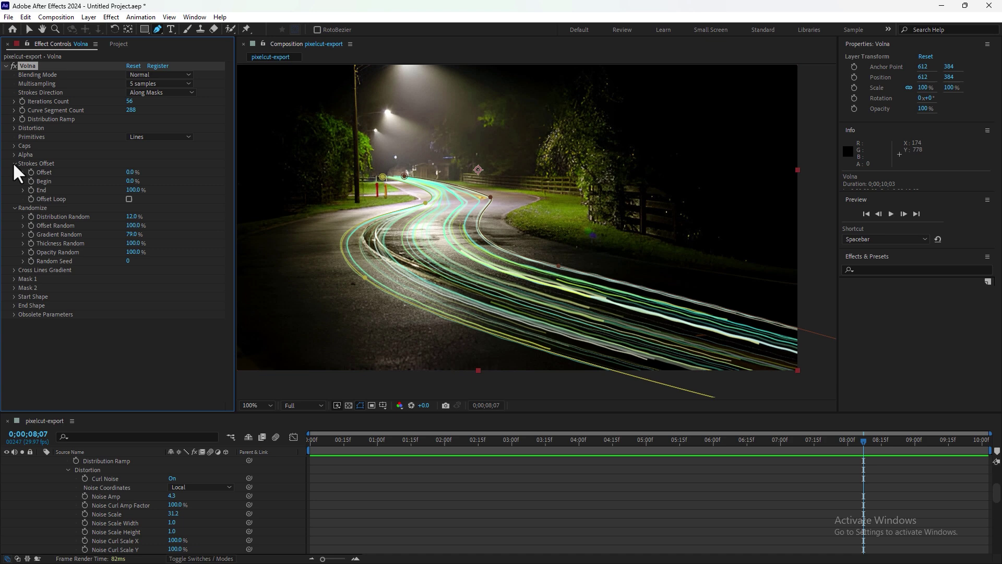
{"action": "mouse_move", "coordinate": [132, 173]}
{"action": "left_mouse_down"}
{"action": "mouse_move", "coordinate": [219, 181]}
{"action": "mouse_move", "coordinate": [75, 196]}
{"action": "left_mouse_up"}
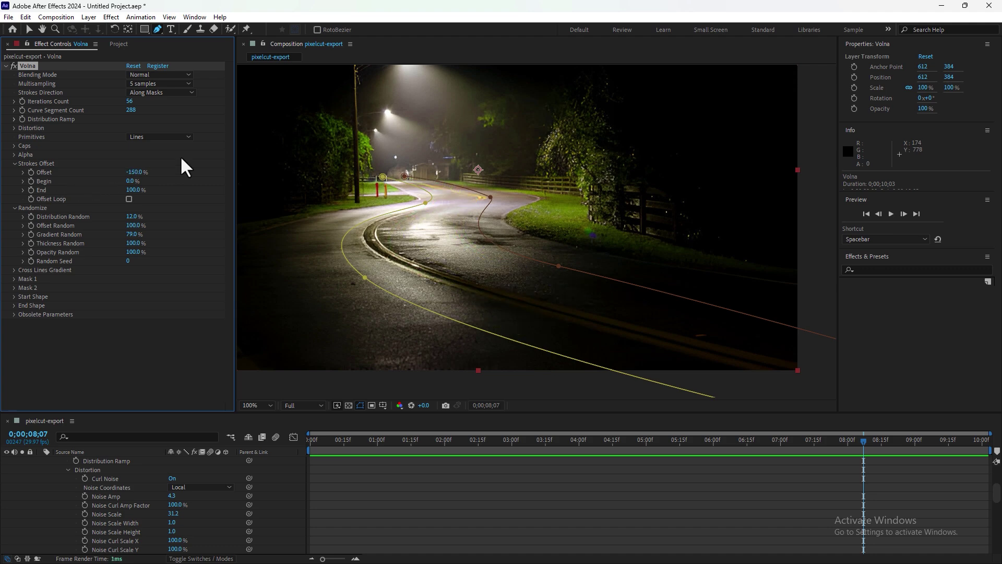
{"action": "left_click", "coordinate": [378, 441]}
{"action": "left_click", "coordinate": [31, 173]}
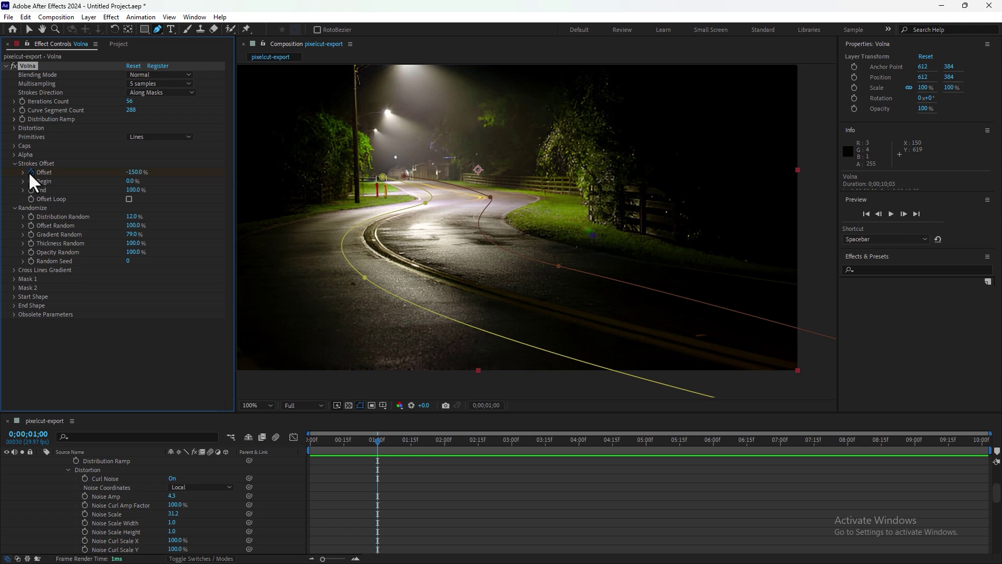
{"action": "left_click", "coordinate": [512, 440]}
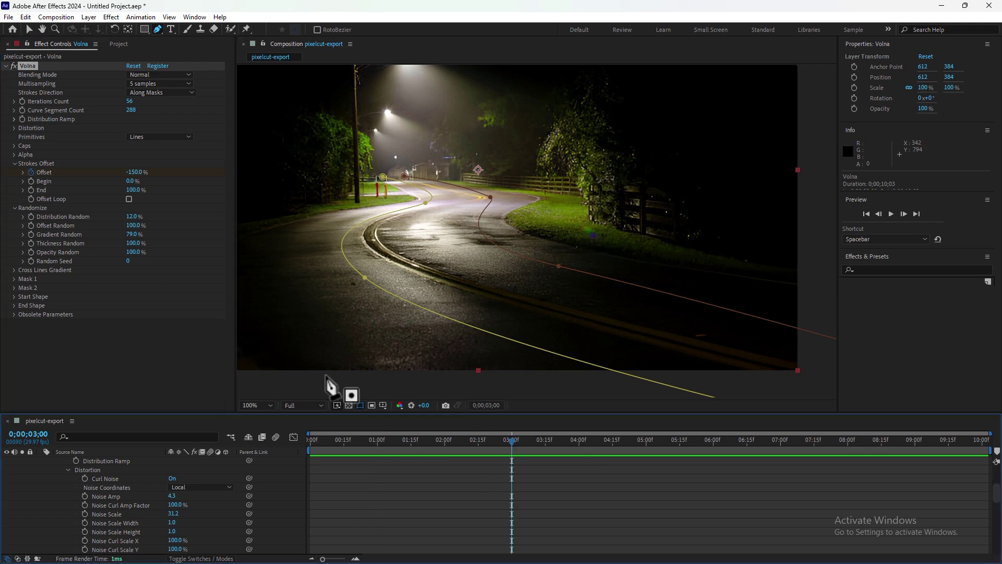
{"action": "left_click_drag", "start_coordinate": [139, 171], "coordinate": [313, 182]}
Step: Trim the work area to about 00;25–03;22, then preview and scrub the trail animation
{"action": "left_click", "coordinate": [666, 509]}
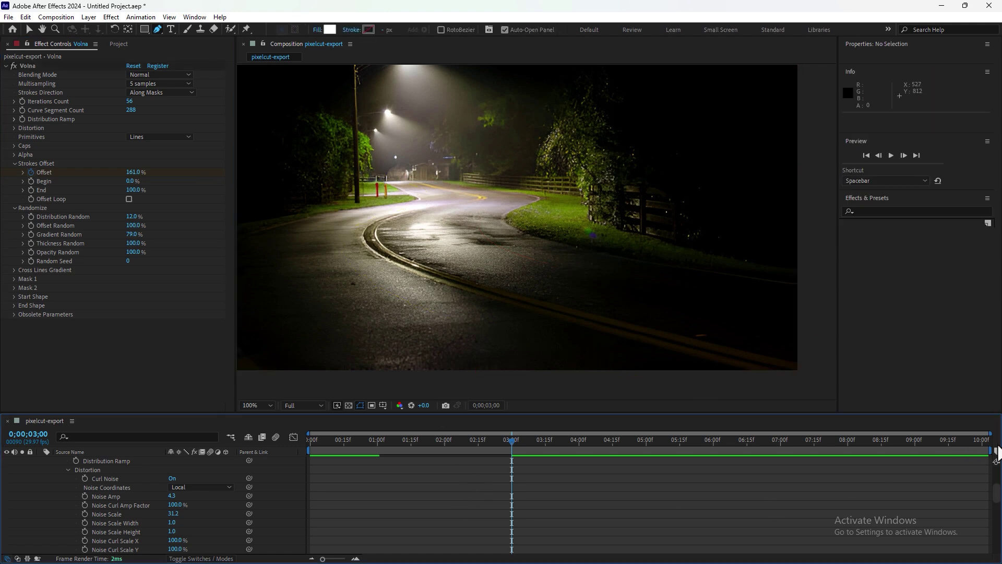
{"action": "left_click_drag", "start_coordinate": [995, 452], "coordinate": [564, 453]}
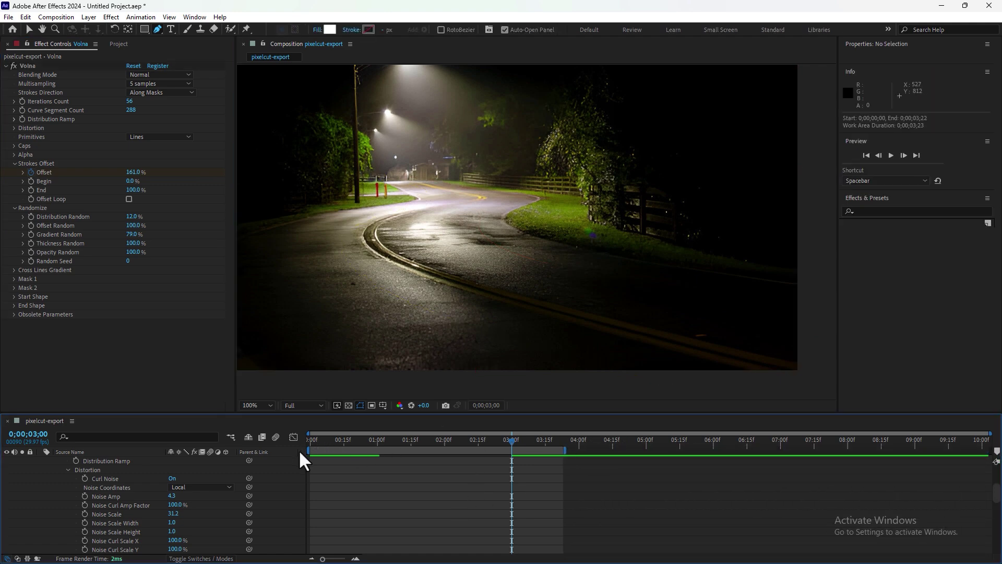
{"action": "left_click_drag", "start_coordinate": [310, 452], "coordinate": [368, 452]}
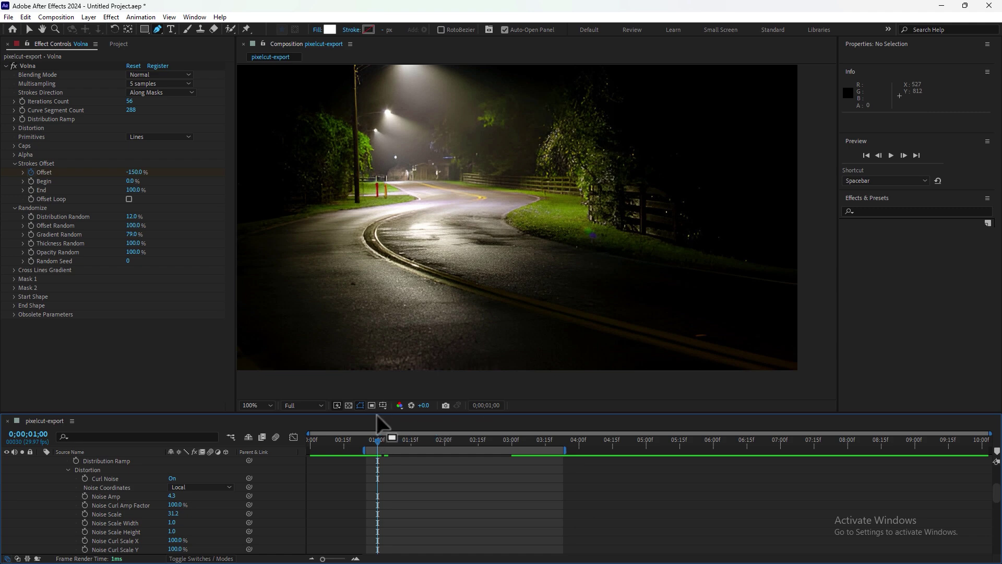
{"action": "key", "text": "space"}
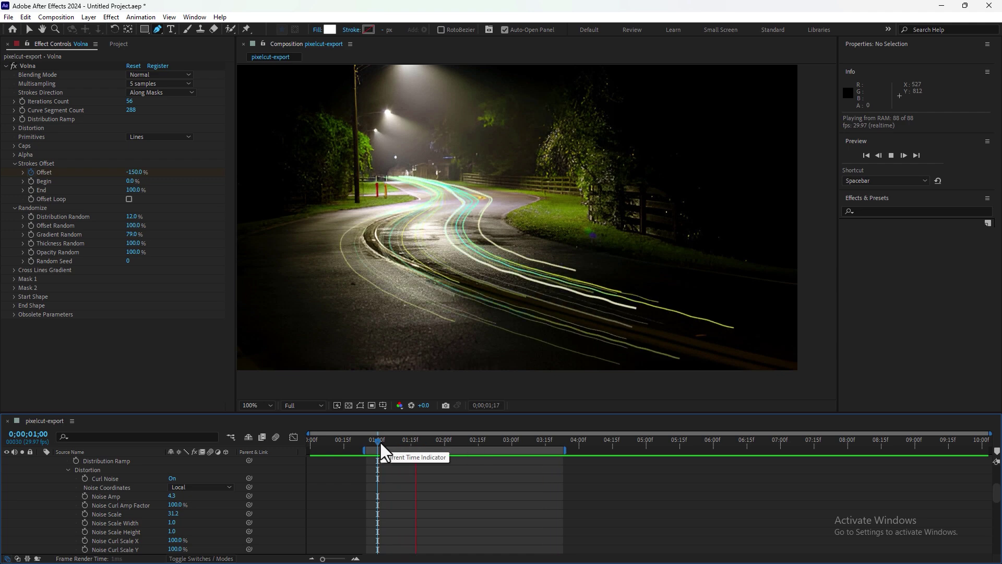
{"action": "left_click_drag", "start_coordinate": [379, 440], "coordinate": [443, 441]}
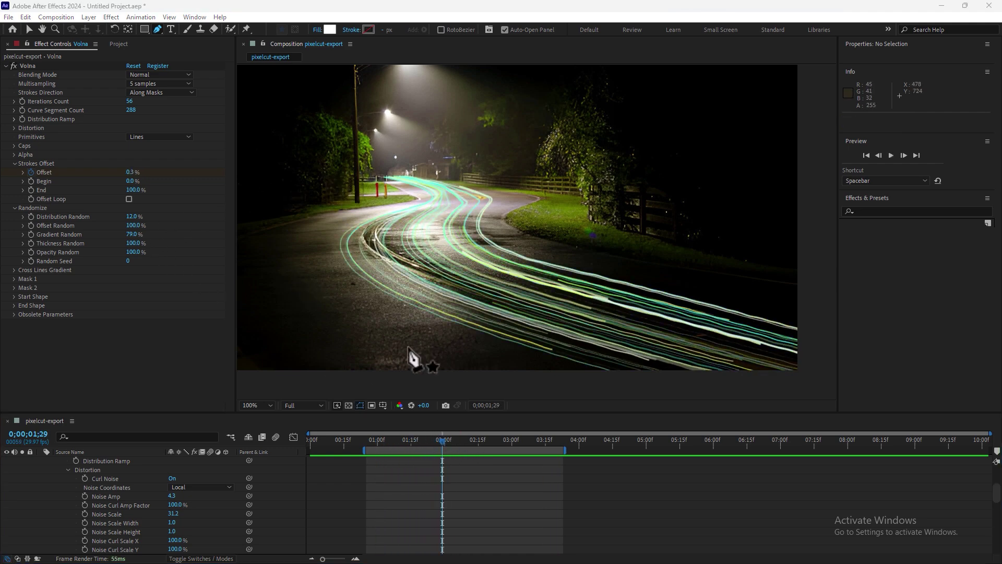
{"action": "left_click_drag", "start_coordinate": [376, 440], "coordinate": [519, 443]}
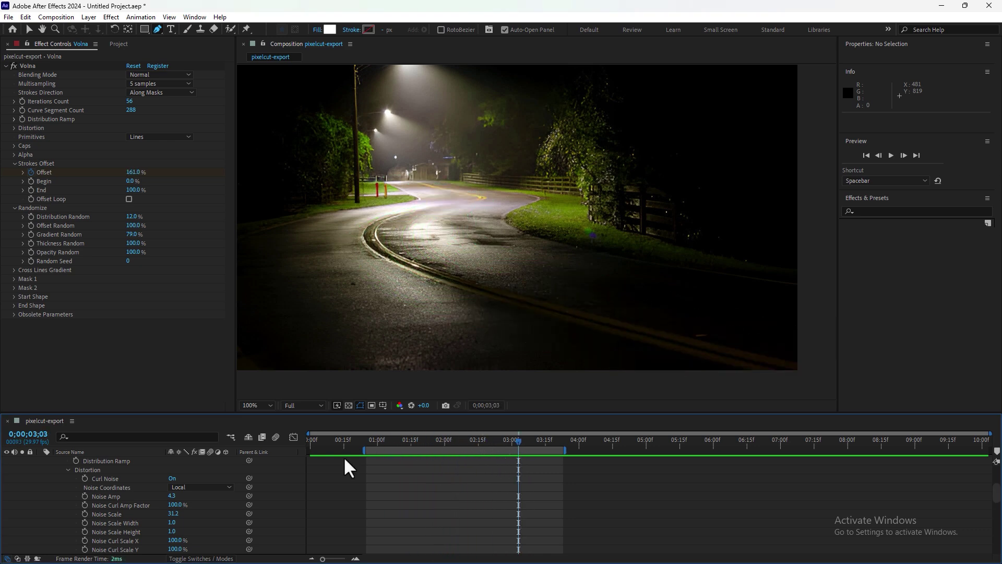
{"action": "scroll", "coordinate": [349, 468], "scroll_direction": "up", "scroll_amount": 5}
Step: Apply Stylize > Glow to the Volna layer with Glow Threshold 71.4% and Glow Radius 14
{"action": "left_click", "coordinate": [73, 461]}
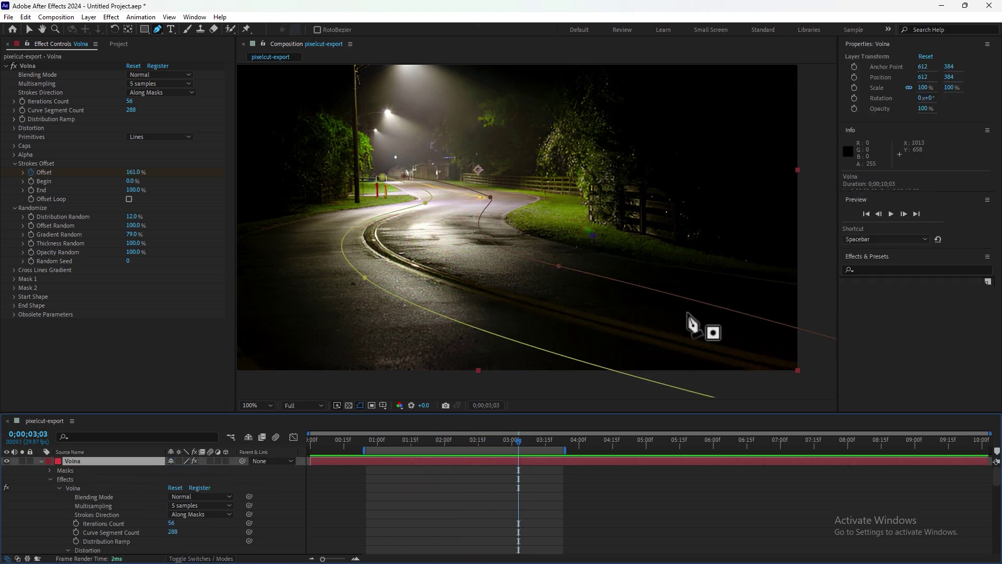
{"action": "left_click", "coordinate": [901, 271]}
{"action": "left_click", "coordinate": [900, 270]}
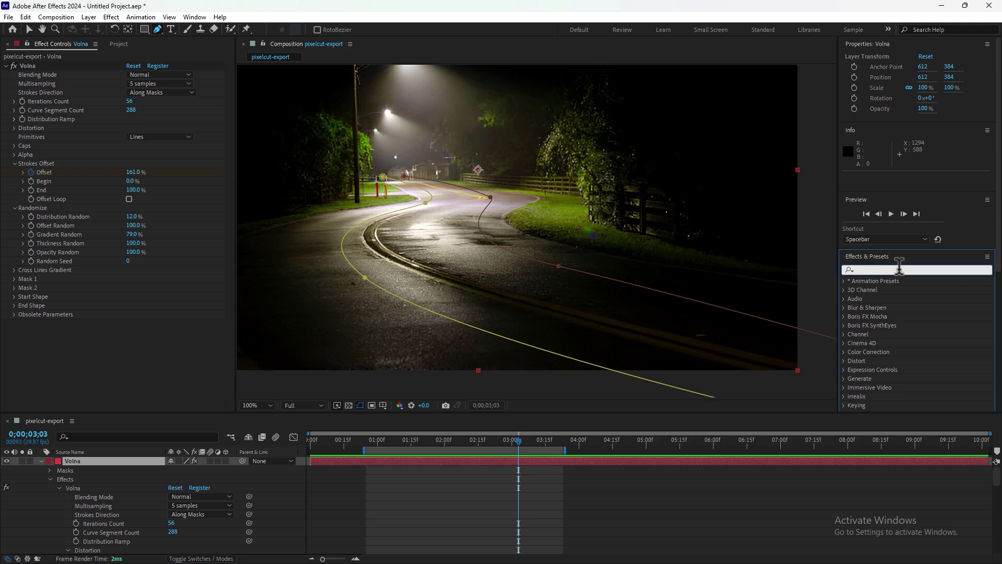
{"action": "type", "text": "glow"}
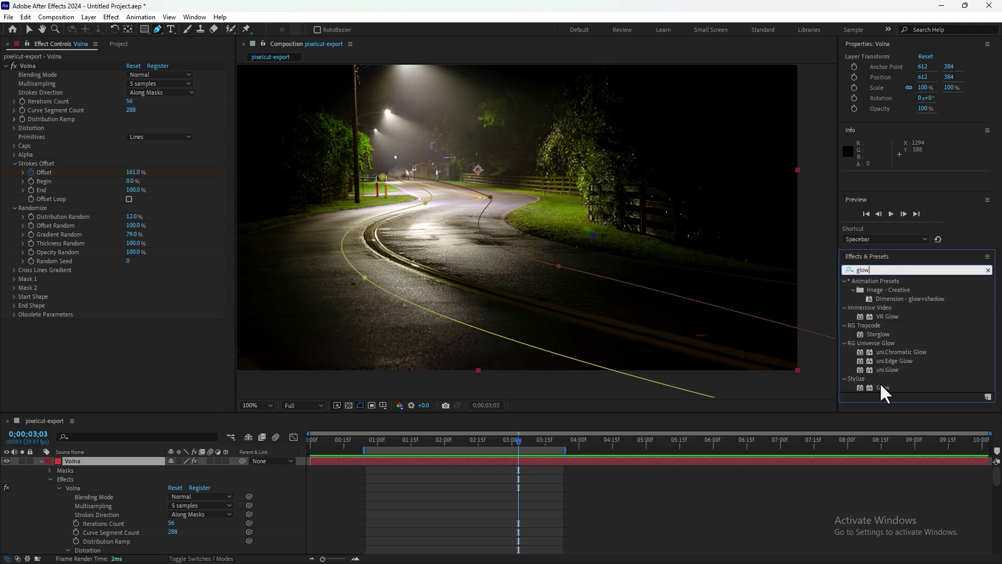
{"action": "double_click", "coordinate": [883, 389]}
{"action": "left_click_drag", "start_coordinate": [519, 441], "coordinate": [457, 443]}
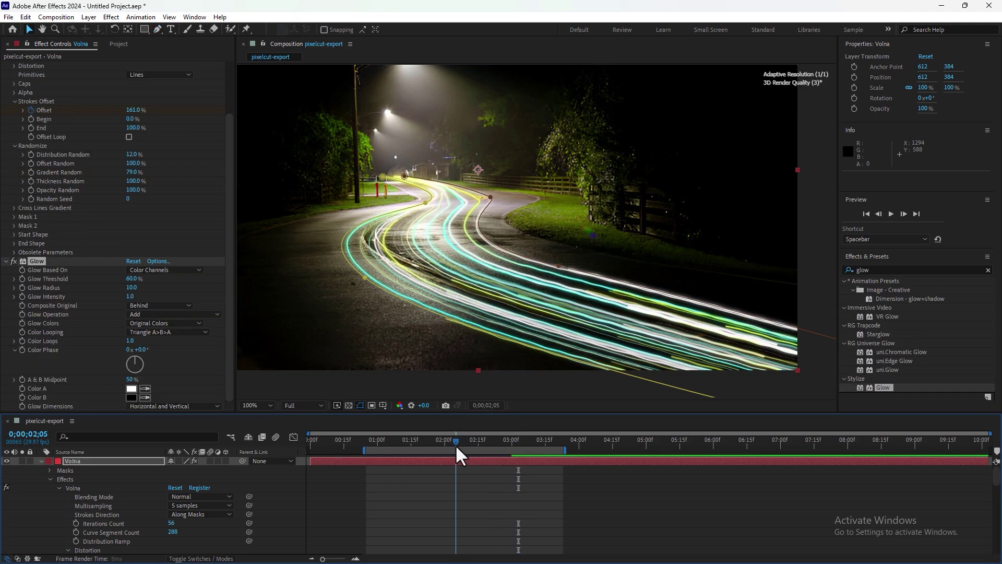
{"action": "mouse_move", "coordinate": [132, 280]}
{"action": "left_mouse_down"}
{"action": "mouse_move", "coordinate": [145, 280]}
{"action": "mouse_move", "coordinate": [123, 289]}
{"action": "left_mouse_up"}
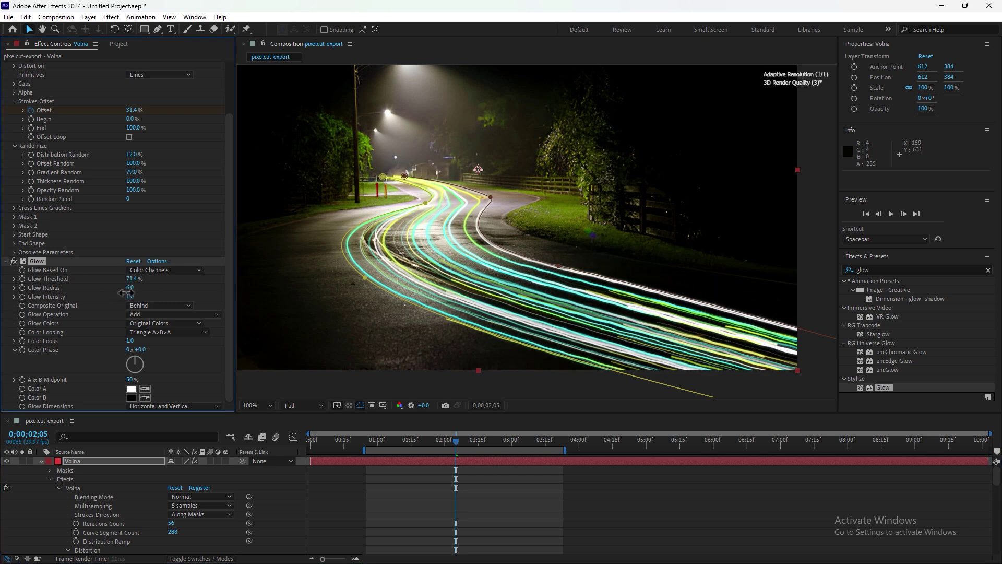
Step: Set Volna's Mask 1 stroke thickness to 0.6 and Mask 2 thickness to 2.6
{"action": "left_click", "coordinate": [14, 216]}
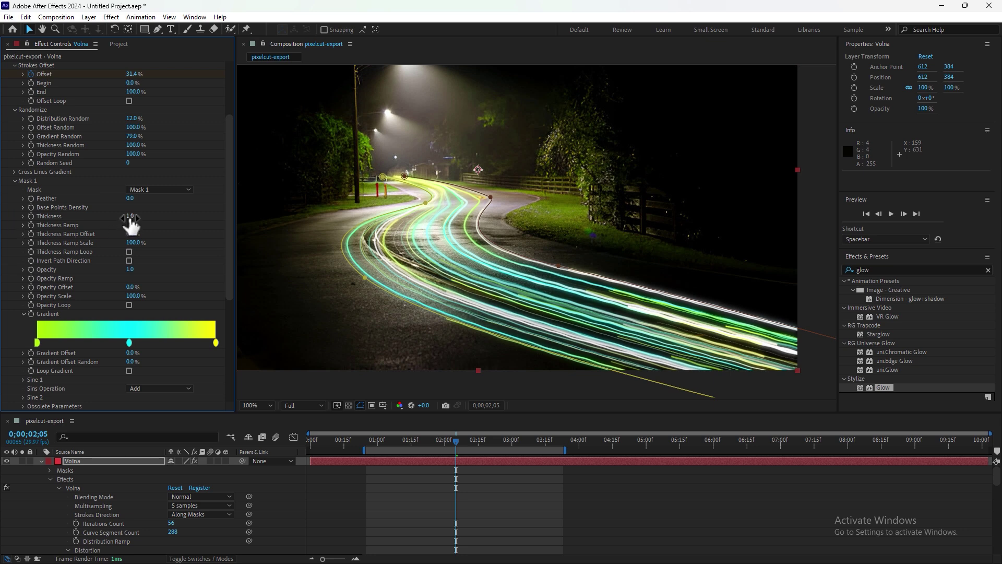
{"action": "left_click_drag", "start_coordinate": [127, 216], "coordinate": [121, 218]}
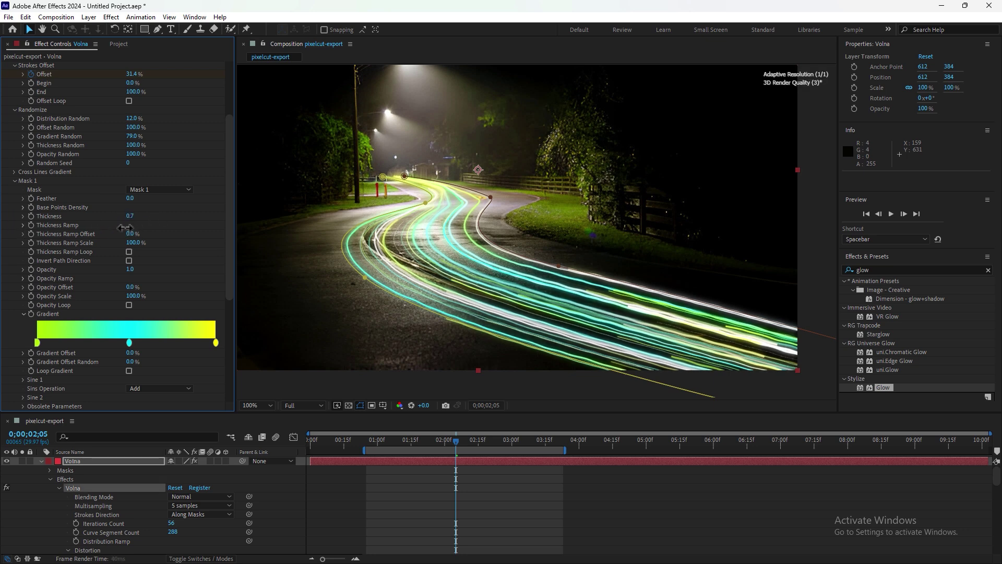
{"action": "scroll", "coordinate": [157, 275], "scroll_direction": "down", "scroll_amount": 3}
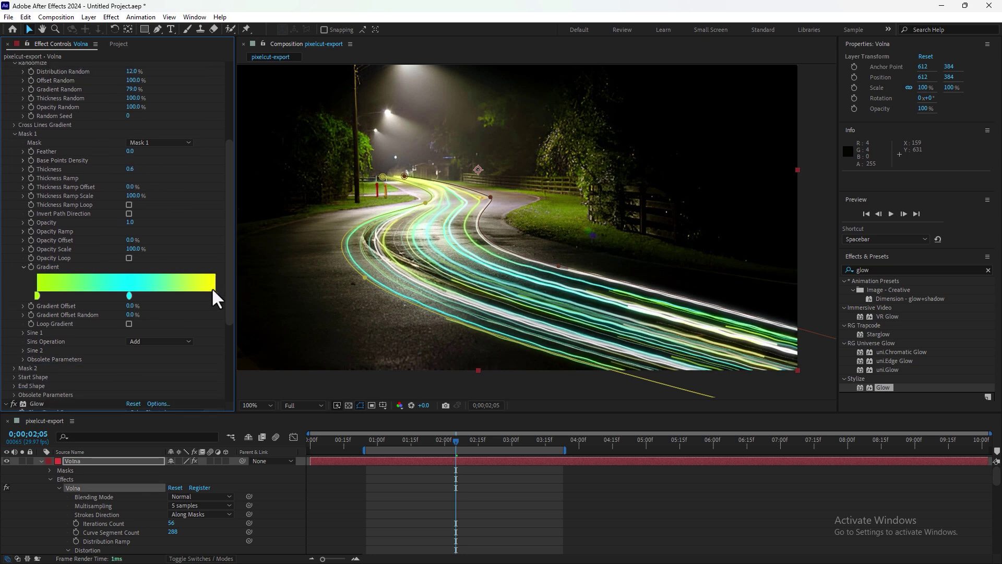
{"action": "scroll", "coordinate": [118, 298], "scroll_direction": "down", "scroll_amount": 3}
{"action": "left_click", "coordinate": [13, 273]}
{"action": "scroll", "coordinate": [119, 249], "scroll_direction": "down", "scroll_amount": 3}
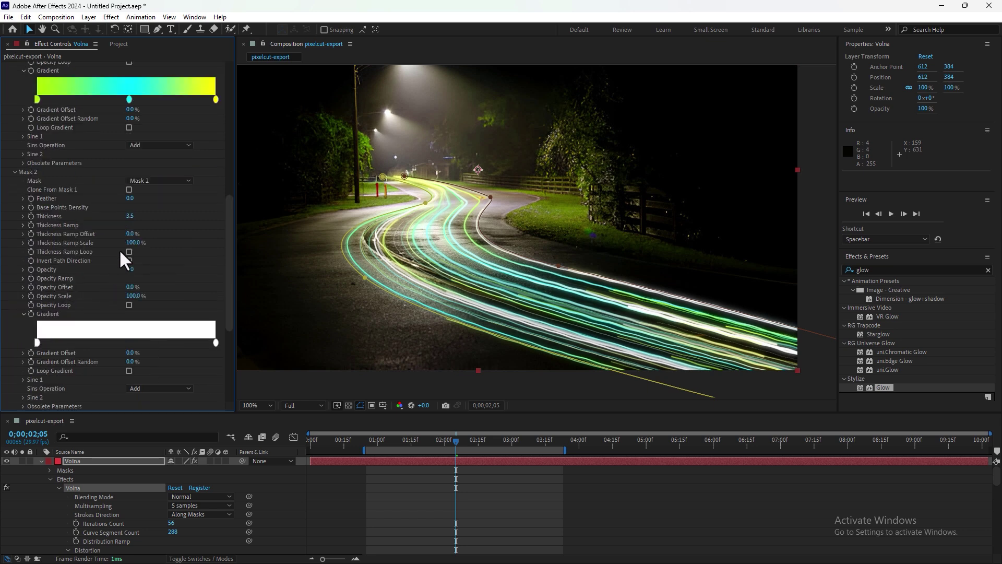
{"action": "left_click_drag", "start_coordinate": [130, 216], "coordinate": [137, 217]}
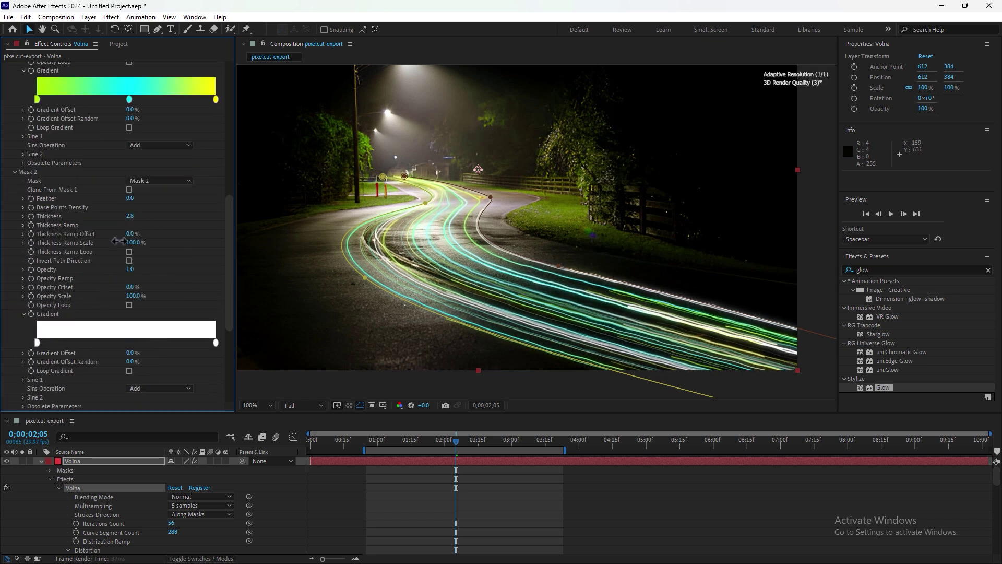
Step: Drag Mask 1's vertices along the road curve, and add Glow 2 at threshold 72.9%, radius 9
{"action": "left_click", "coordinate": [486, 192]}
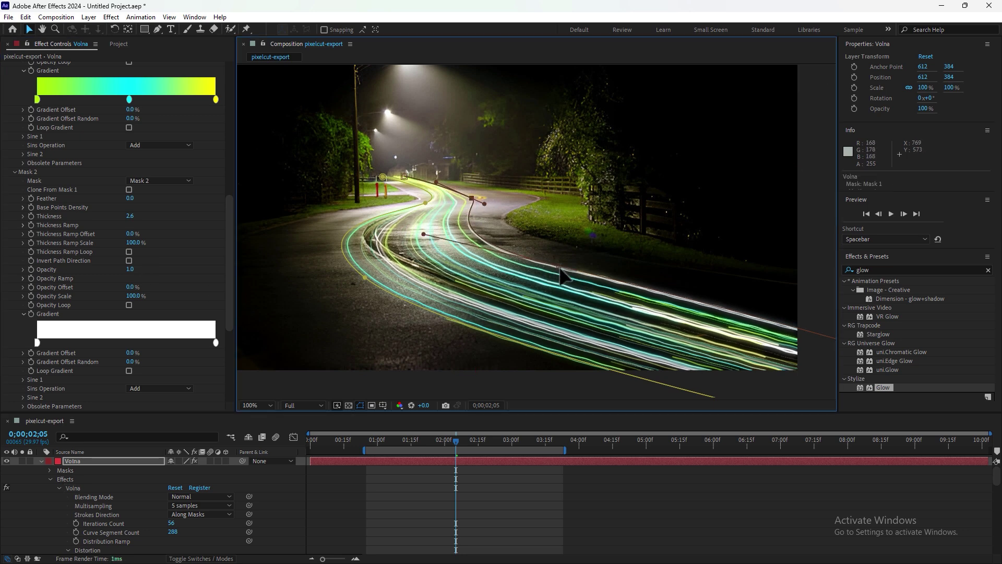
{"action": "left_click_drag", "start_coordinate": [370, 283], "coordinate": [398, 287]}
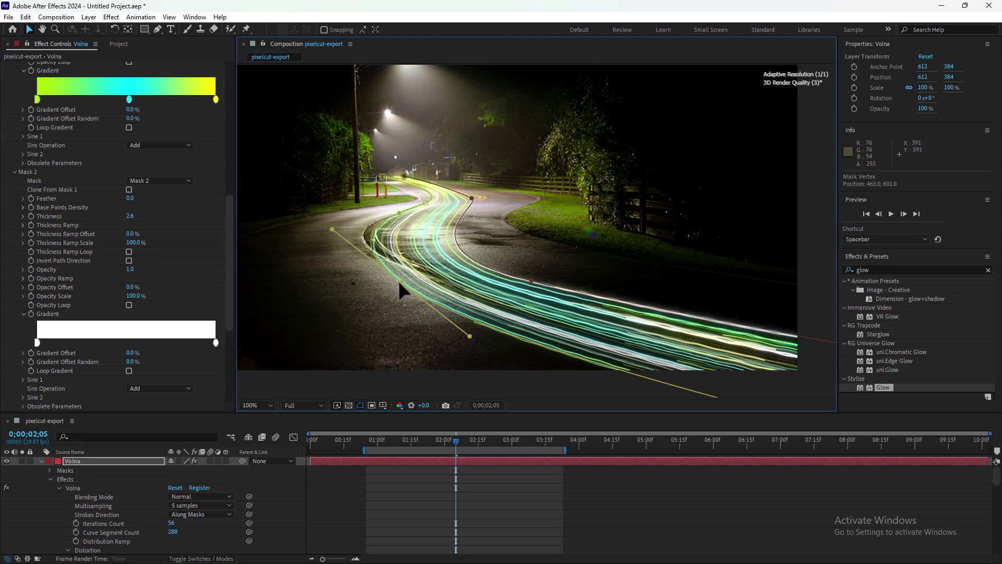
{"action": "scroll", "coordinate": [783, 365], "scroll_direction": "down", "scroll_amount": 1}
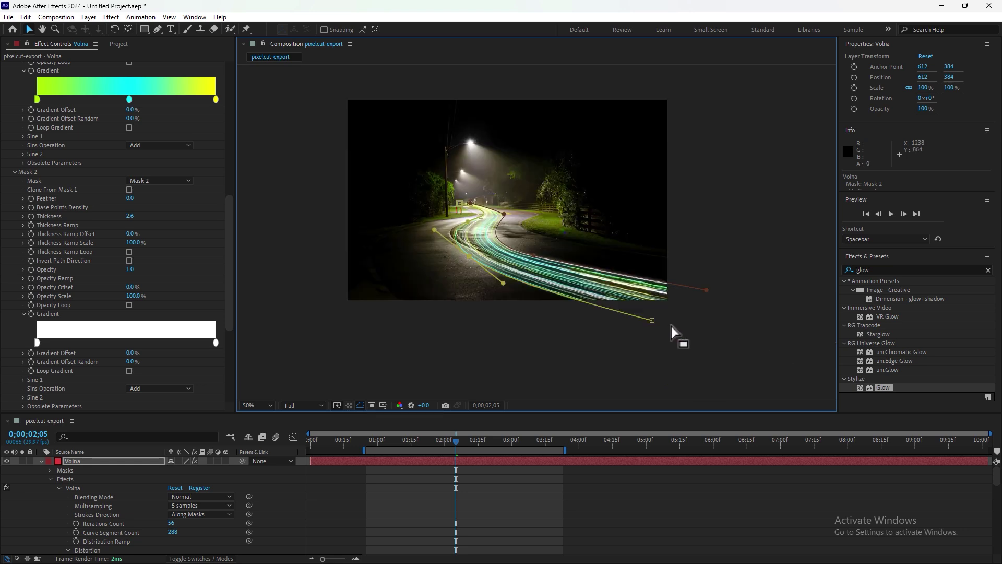
{"action": "left_click_drag", "start_coordinate": [652, 320], "coordinate": [662, 318]}
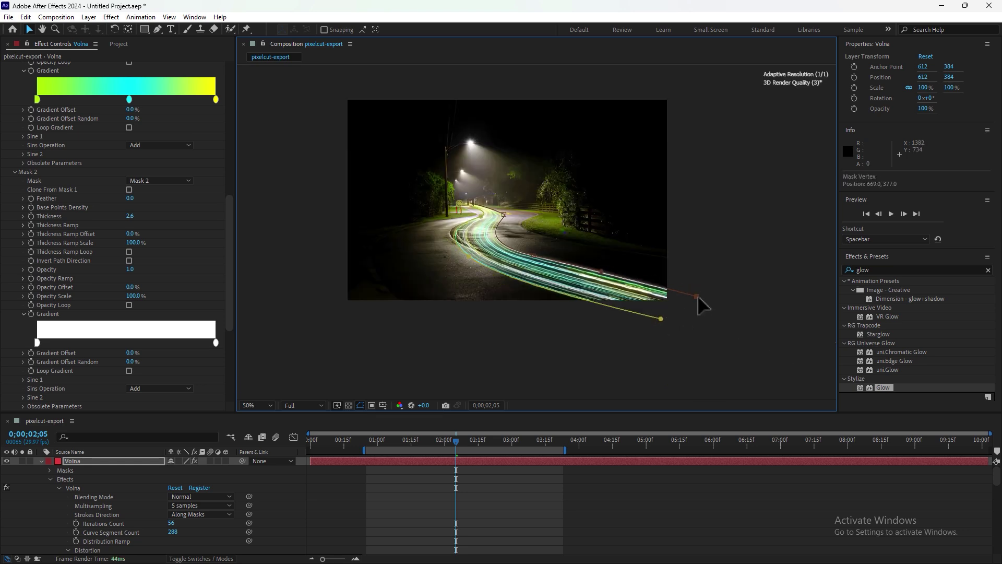
{"action": "scroll", "coordinate": [642, 302], "scroll_direction": "up", "scroll_amount": 1}
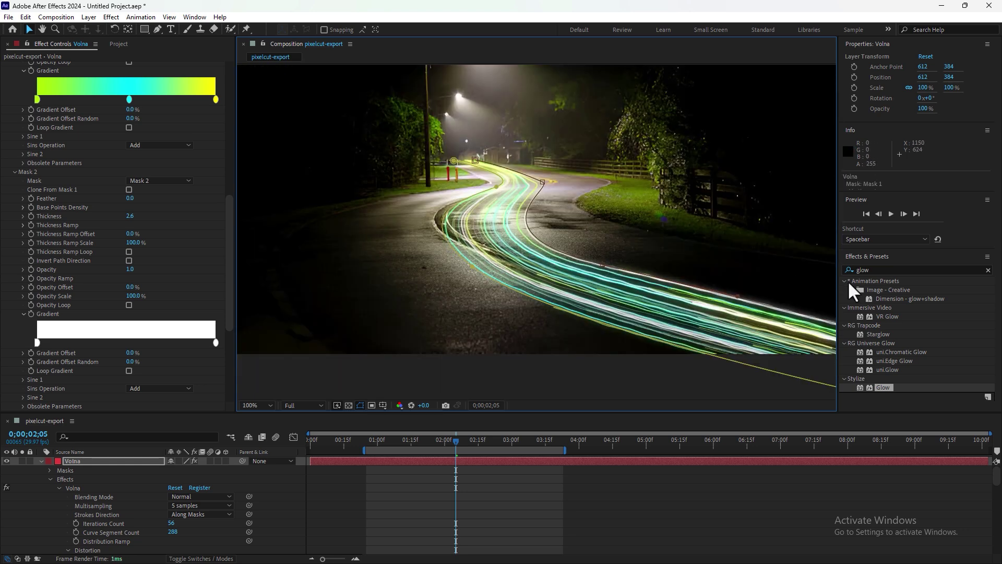
{"action": "double_click", "coordinate": [881, 386]}
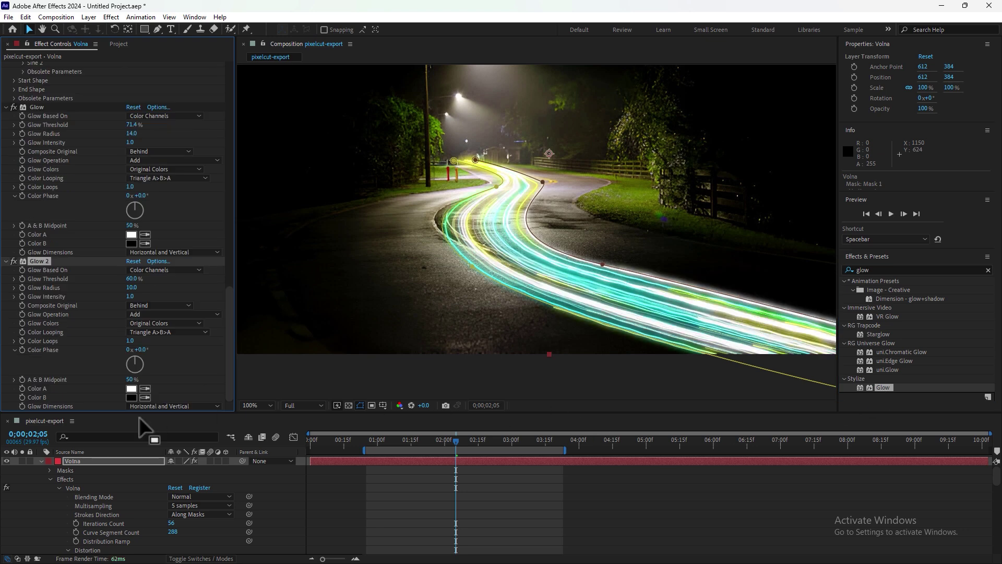
{"action": "mouse_move", "coordinate": [131, 278]}
{"action": "left_mouse_down"}
{"action": "mouse_move", "coordinate": [149, 278]}
{"action": "mouse_move", "coordinate": [118, 291]}
{"action": "mouse_move", "coordinate": [135, 290]}
{"action": "left_mouse_up"}
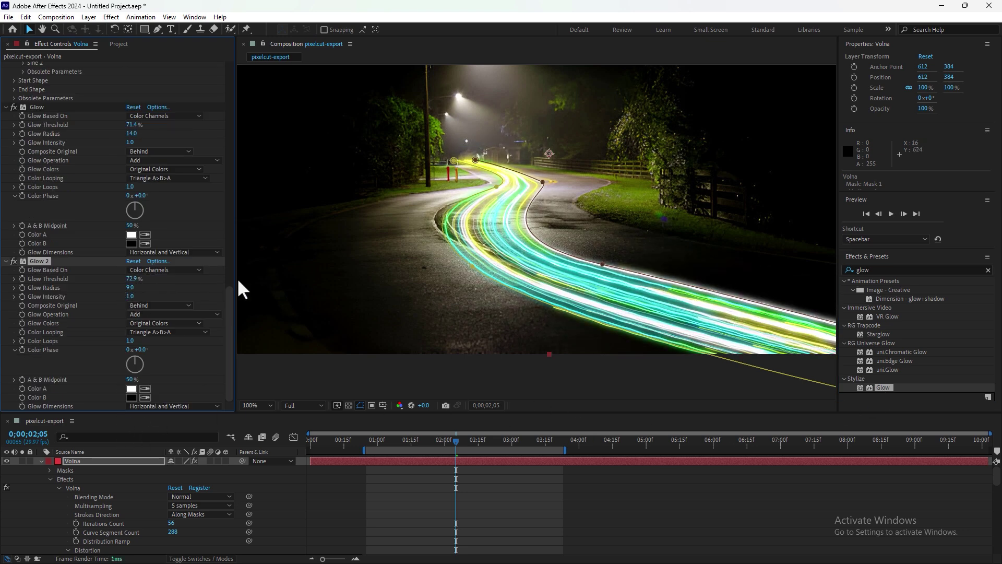
{"action": "left_click_drag", "start_coordinate": [229, 336], "coordinate": [230, 203]}
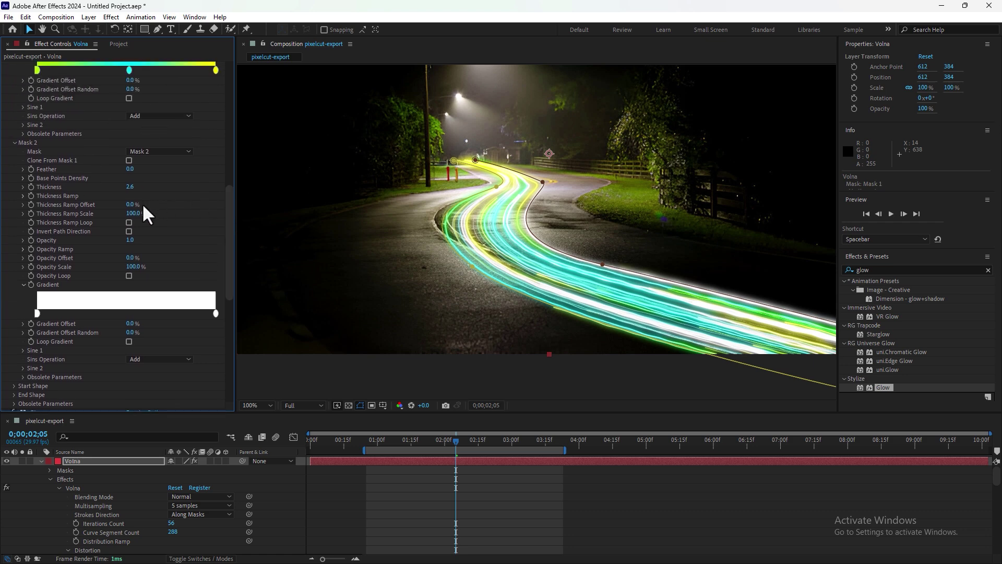
Step: Thin Mask 2's strokes to thickness 1.7, fit the viewer, and play the preview
{"action": "left_click_drag", "start_coordinate": [130, 187], "coordinate": [126, 186]}
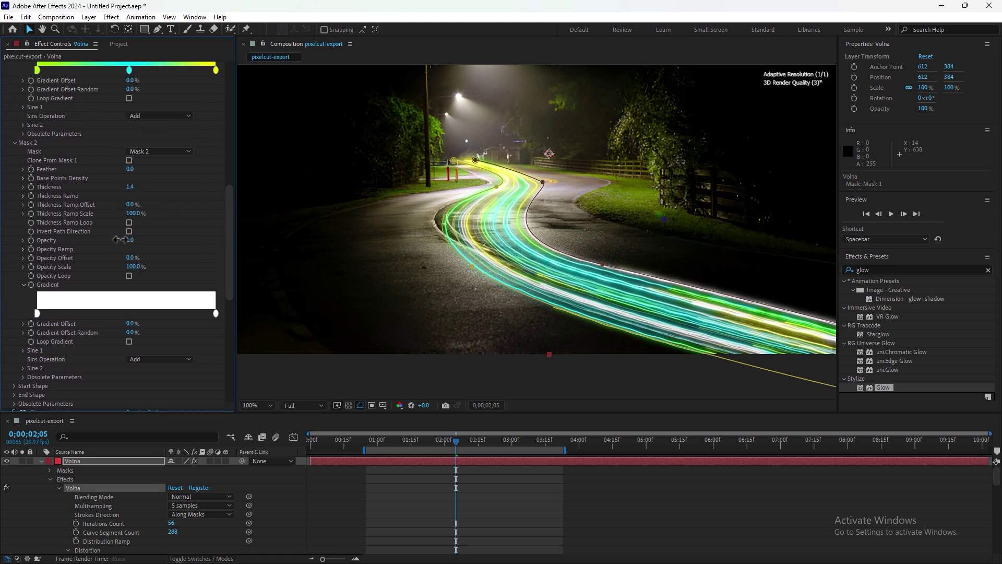
{"action": "left_click_drag", "start_coordinate": [130, 241], "coordinate": [125, 245]}
{"action": "left_click", "coordinate": [502, 493]}
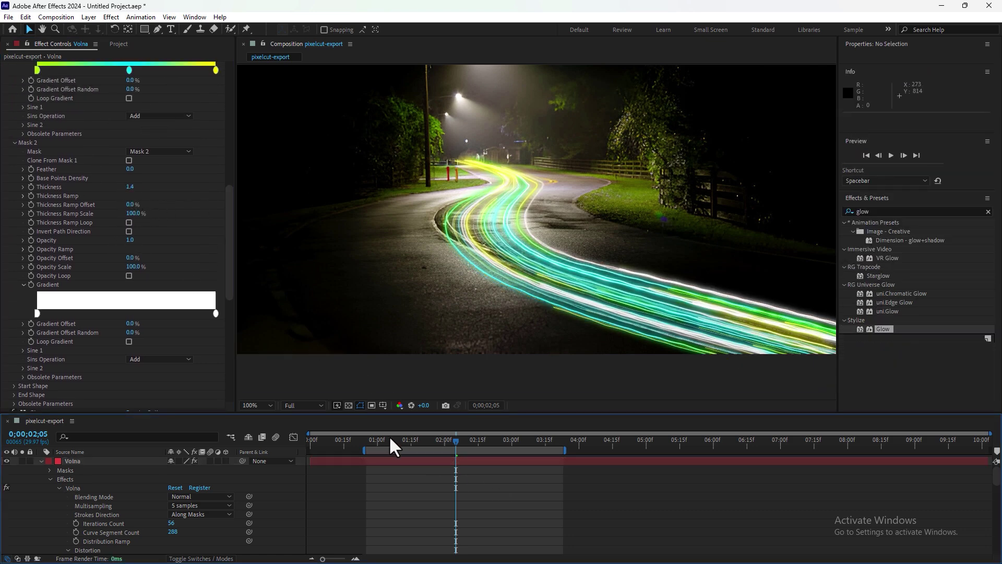
{"action": "left_click", "coordinate": [259, 404]}
{"action": "left_click", "coordinate": [256, 220]}
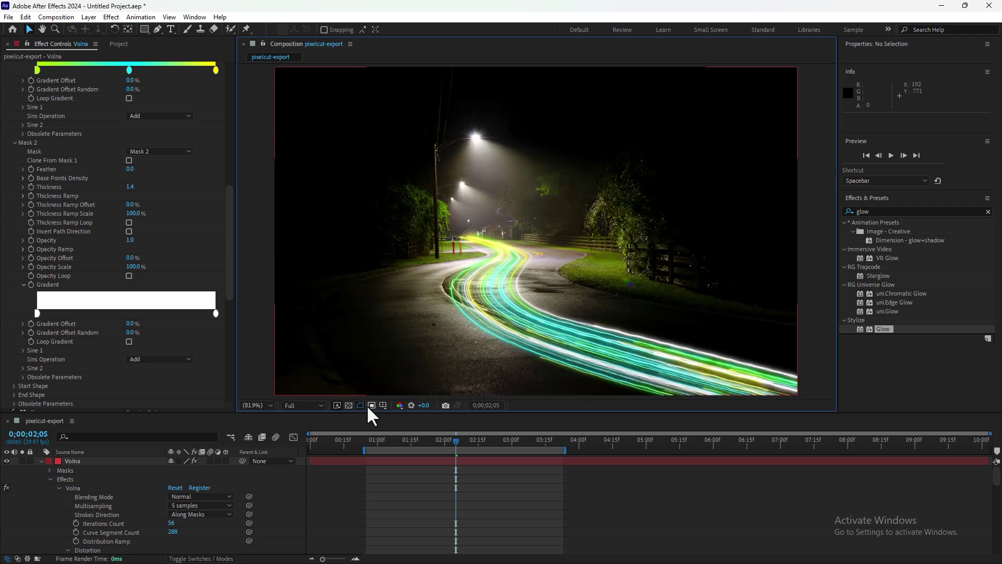
{"action": "key", "text": "space"}
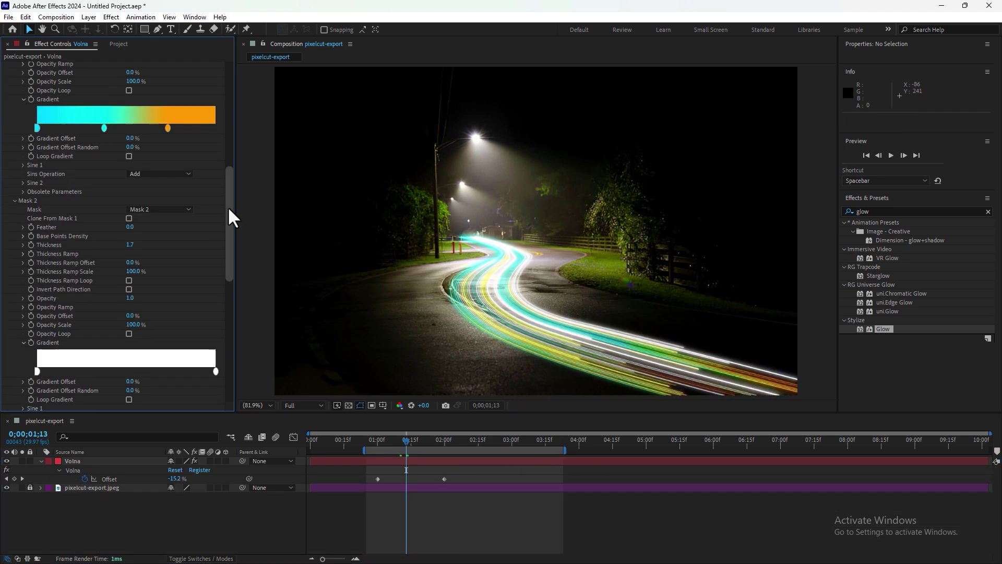
{"action": "scroll", "coordinate": [227, 235], "scroll_direction": "up", "scroll_amount": 1}
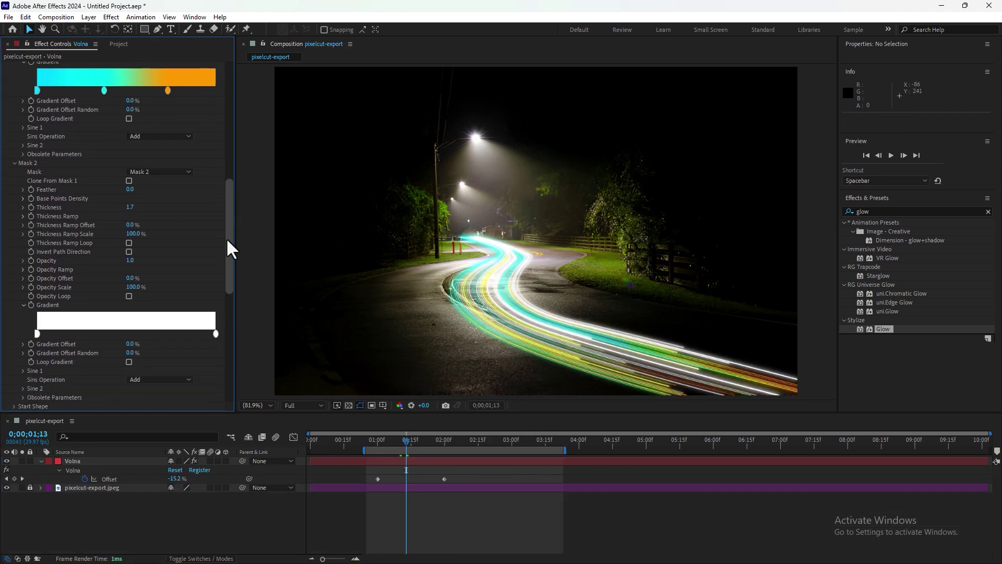
{"action": "left_click_drag", "start_coordinate": [231, 247], "coordinate": [230, 270]}
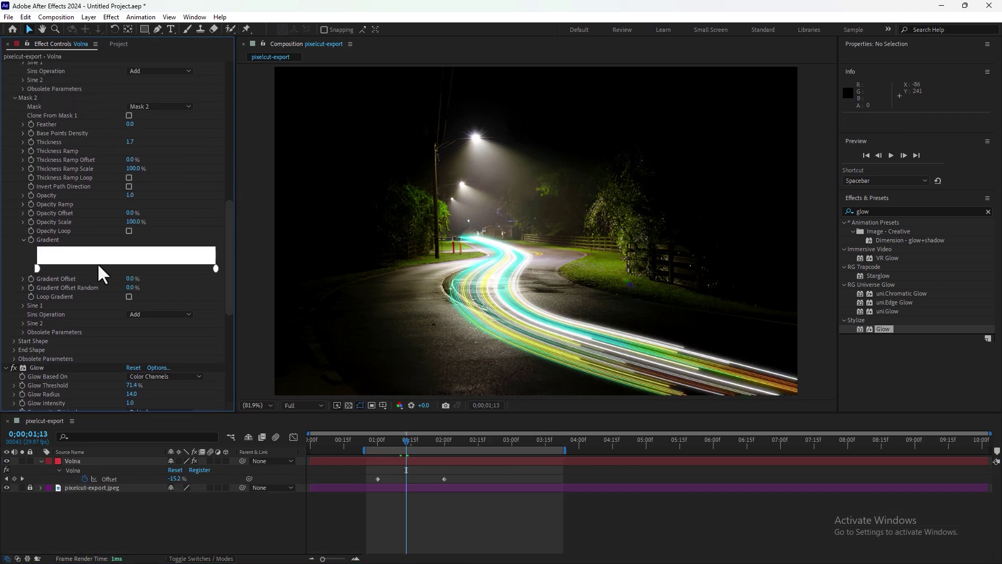
Step: Color Mask 2's gradient stops yellow on the right and orange on the left
{"action": "double_click", "coordinate": [215, 269]}
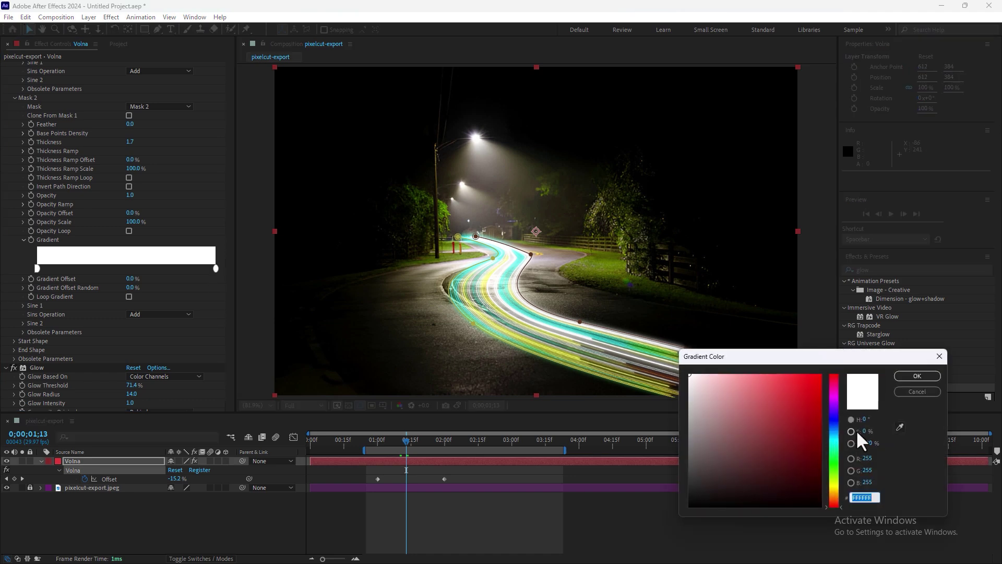
{"action": "left_click", "coordinate": [834, 487]}
{"action": "left_click", "coordinate": [774, 396]}
{"action": "left_click", "coordinate": [917, 376]}
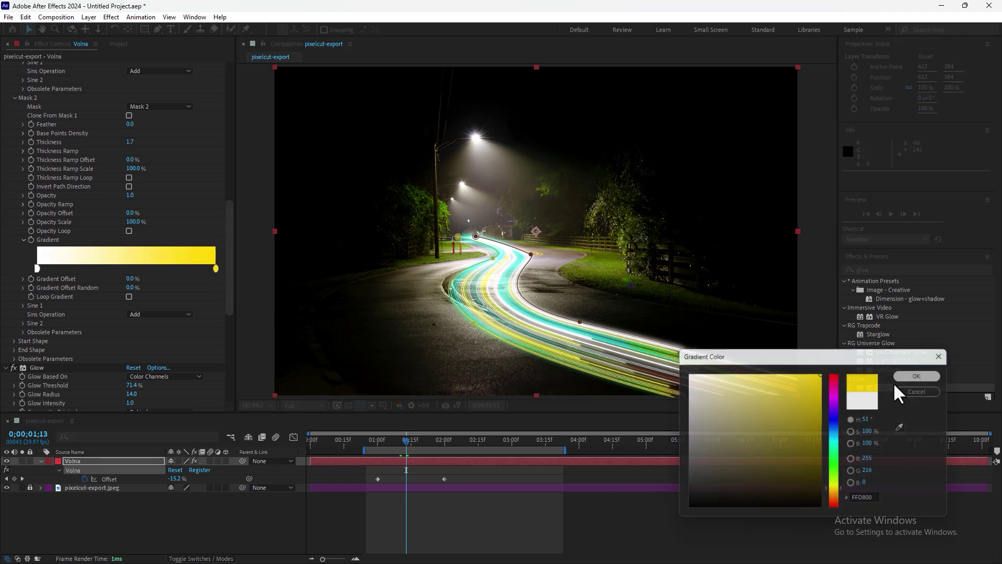
{"action": "double_click", "coordinate": [36, 267]}
{"action": "left_click", "coordinate": [834, 493]}
{"action": "left_click", "coordinate": [771, 446]}
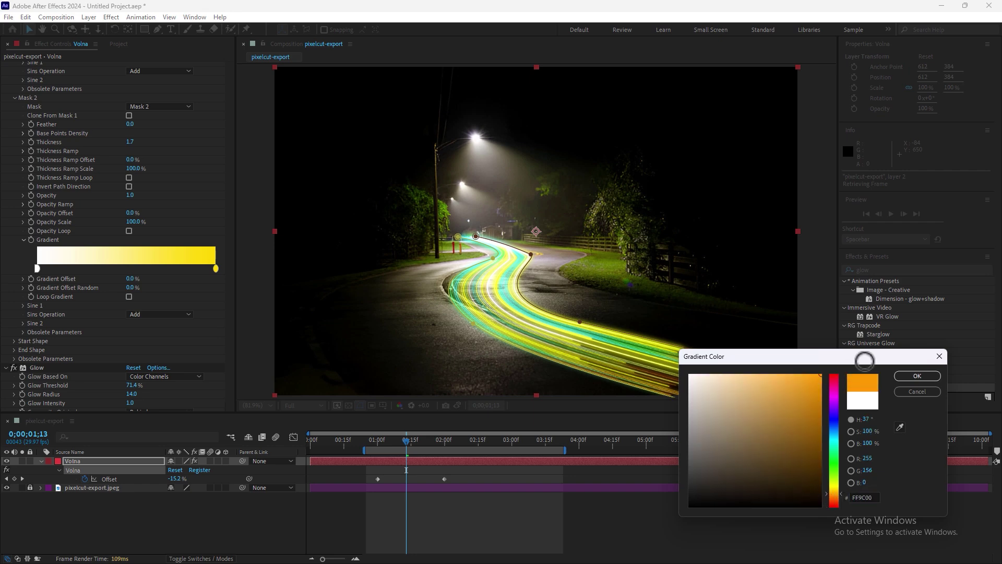
{"action": "left_click", "coordinate": [917, 376]}
Step: Recolor Mask 2's left gradient stop to cyan and right stop to aqua-green 00FFC0
{"action": "left_click", "coordinate": [609, 523]}
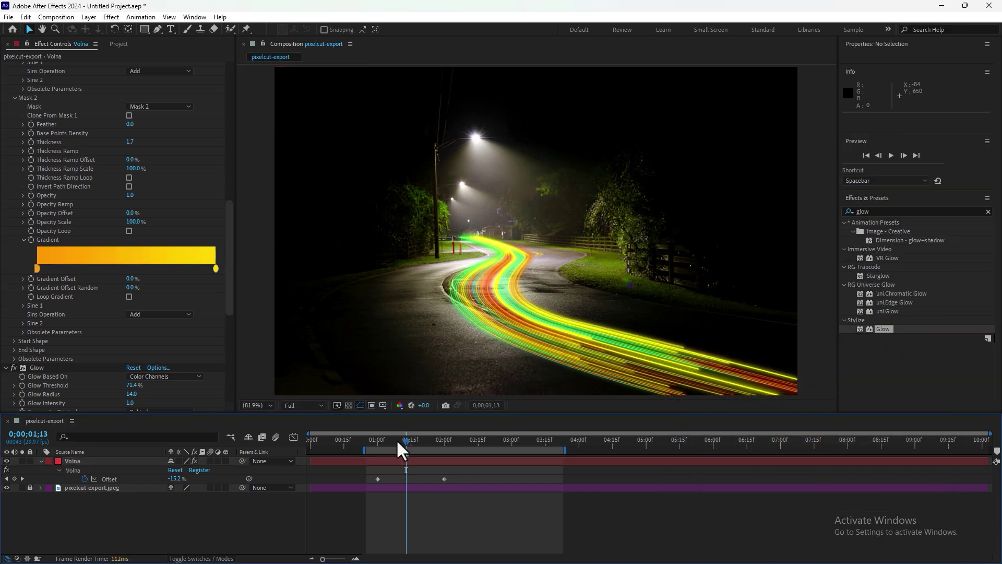
{"action": "left_click_drag", "start_coordinate": [401, 441], "coordinate": [412, 440]}
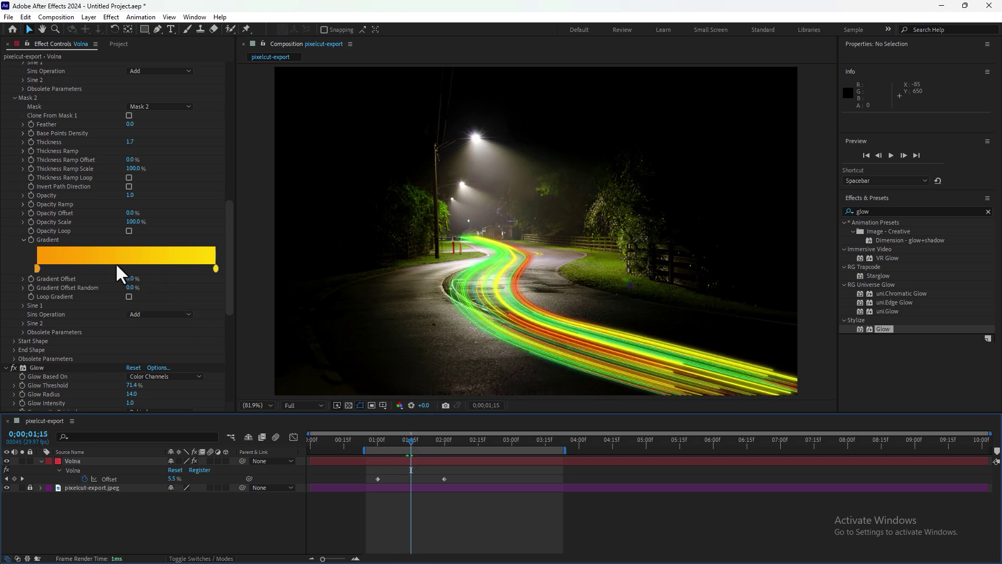
{"action": "double_click", "coordinate": [38, 269]}
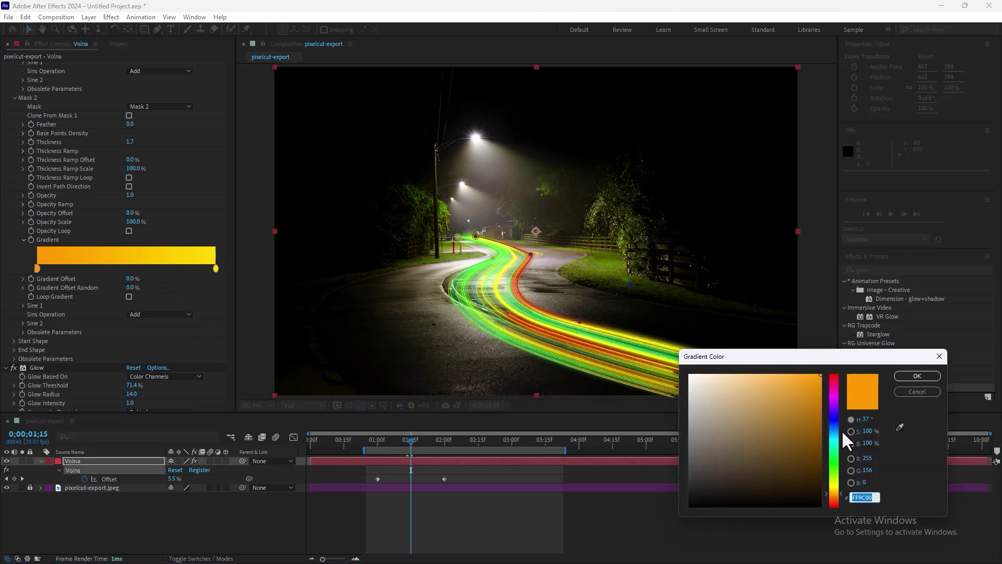
{"action": "left_click", "coordinate": [833, 429]}
{"action": "left_click", "coordinate": [918, 377]}
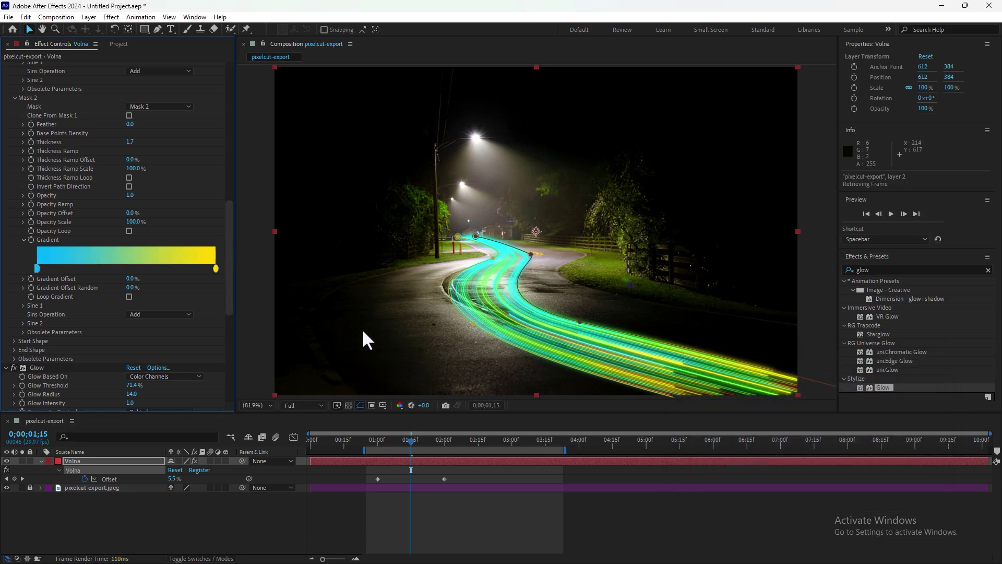
{"action": "double_click", "coordinate": [214, 267]}
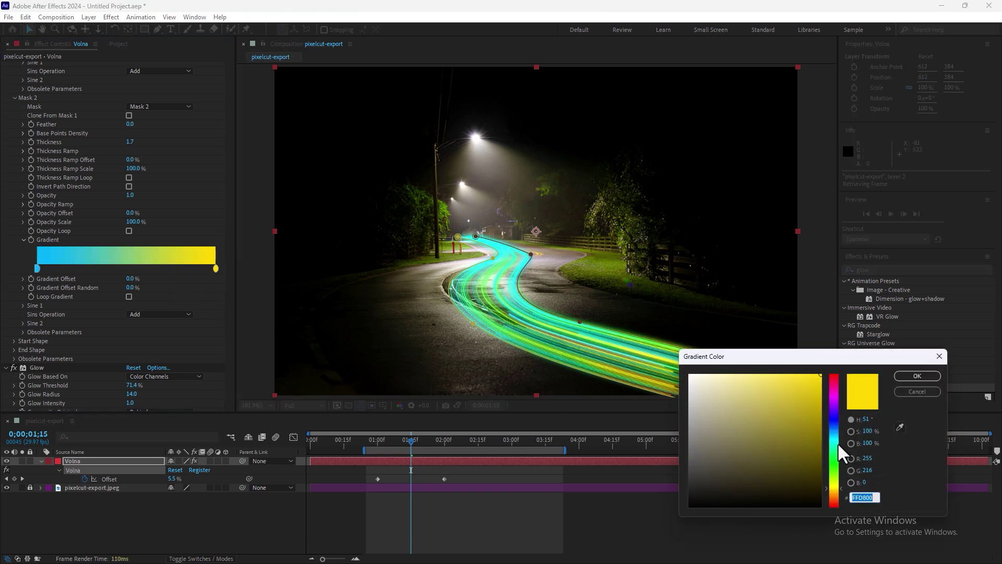
{"action": "left_click_drag", "start_coordinate": [835, 445], "coordinate": [833, 369]}
{"action": "left_click", "coordinate": [918, 376]}
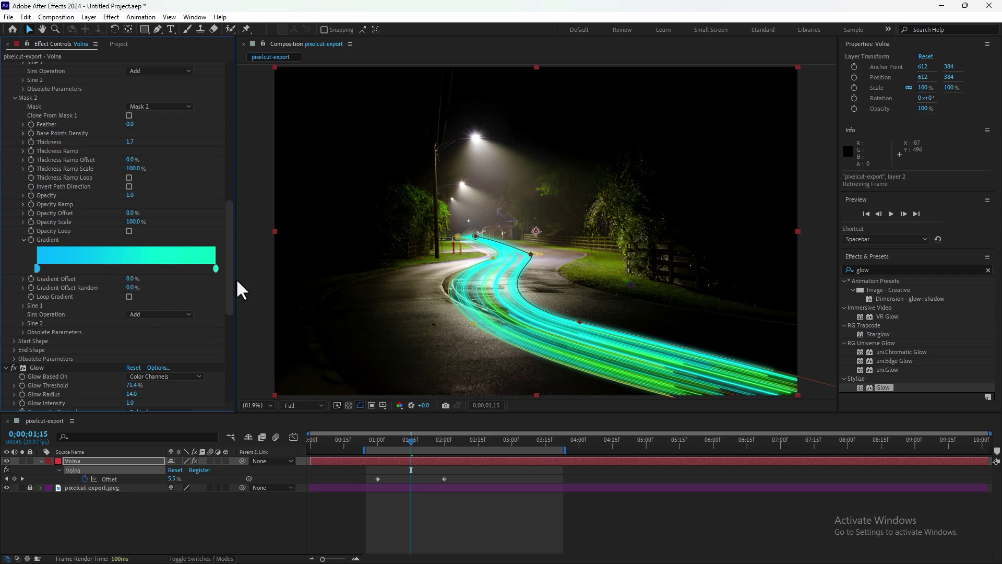
{"action": "left_click_drag", "start_coordinate": [228, 272], "coordinate": [235, 168]}
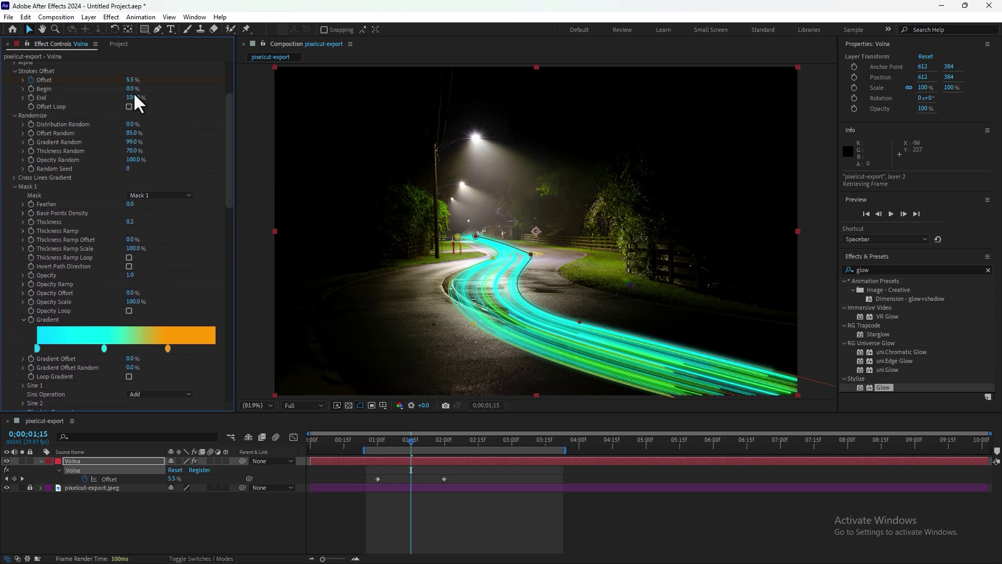
{"action": "scroll", "coordinate": [230, 93], "scroll_direction": "up", "scroll_amount": 3}
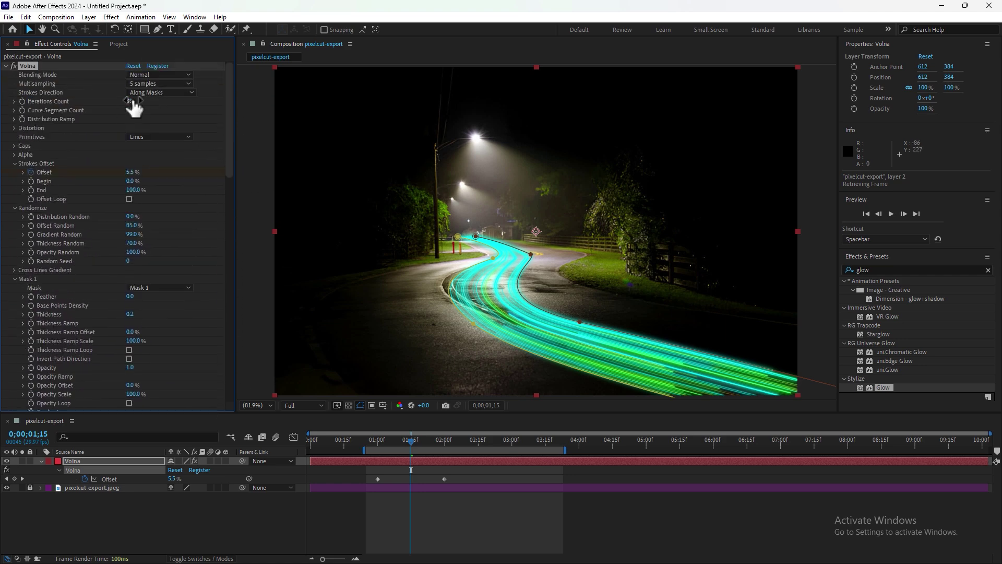
Step: Reduce Volna's stroke count, keep Multisampling at 5, and raise Glow 2's threshold to about 77%
{"action": "left_click_drag", "start_coordinate": [132, 101], "coordinate": [126, 101]}
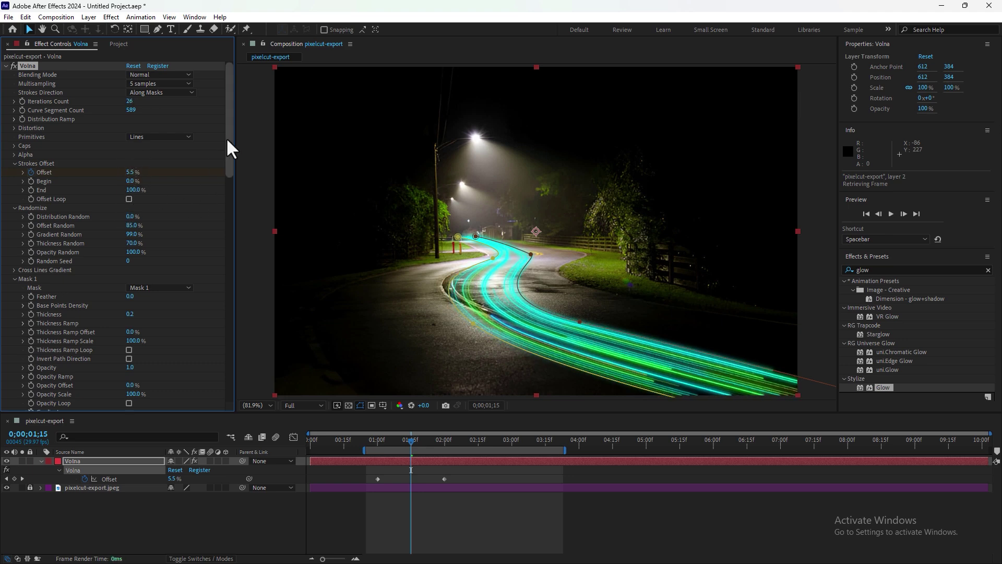
{"action": "scroll", "coordinate": [227, 137], "scroll_direction": "down", "scroll_amount": 1}
{"action": "scroll", "coordinate": [226, 147], "scroll_direction": "up", "scroll_amount": 1}
{"action": "left_click", "coordinate": [161, 75]}
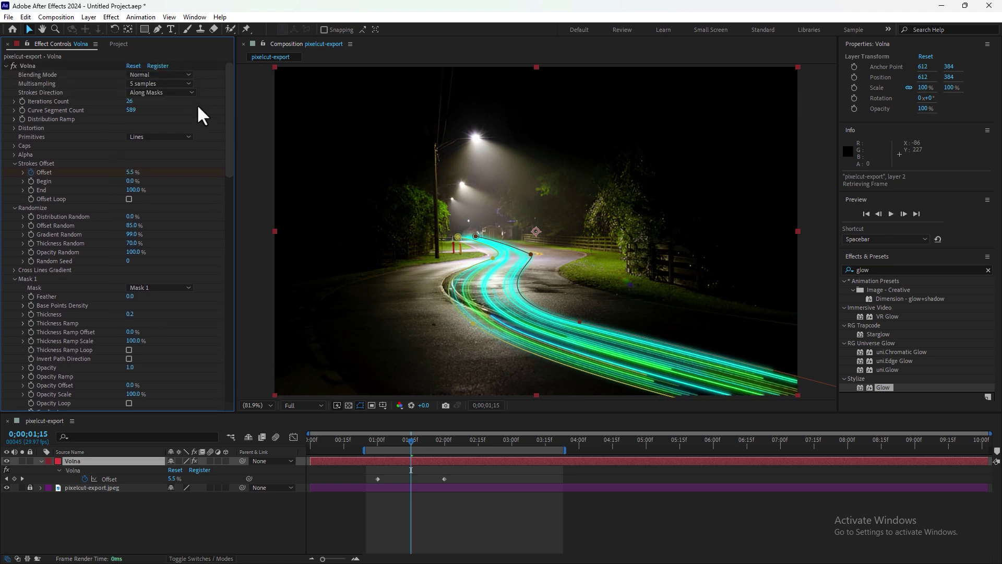
{"action": "left_click", "coordinate": [158, 92]}
{"action": "left_click", "coordinate": [165, 108]}
{"action": "left_click", "coordinate": [159, 84]}
{"action": "left_click", "coordinate": [167, 104]}
{"action": "left_click_drag", "start_coordinate": [229, 118], "coordinate": [230, 365]}
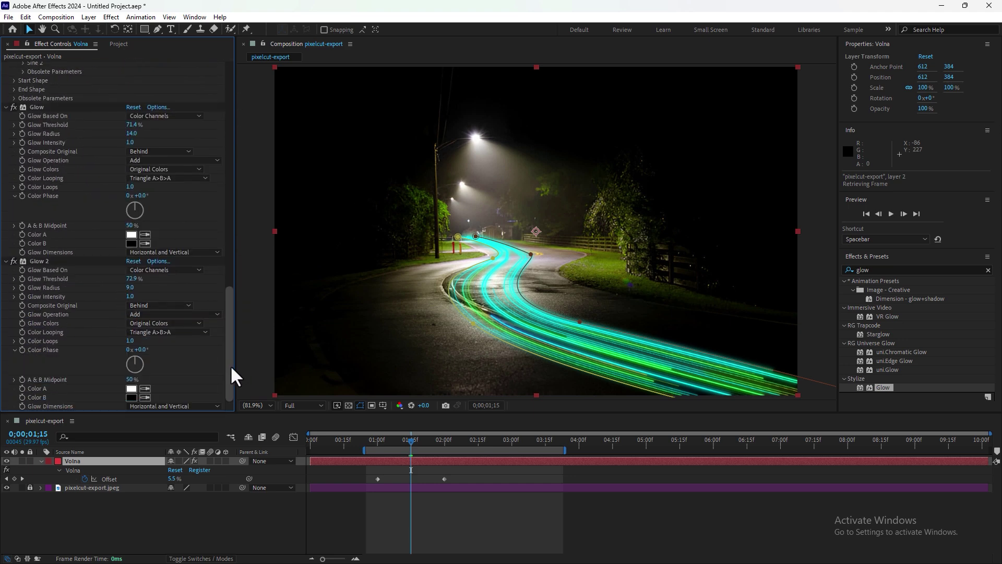
{"action": "left_click", "coordinate": [40, 261]}
{"action": "mouse_move", "coordinate": [133, 279]}
{"action": "left_mouse_down"}
{"action": "mouse_move", "coordinate": [149, 280]}
{"action": "mouse_move", "coordinate": [153, 294]}
{"action": "mouse_move", "coordinate": [137, 288]}
{"action": "mouse_move", "coordinate": [181, 284]}
{"action": "mouse_move", "coordinate": [232, 197]}
{"action": "left_mouse_up"}
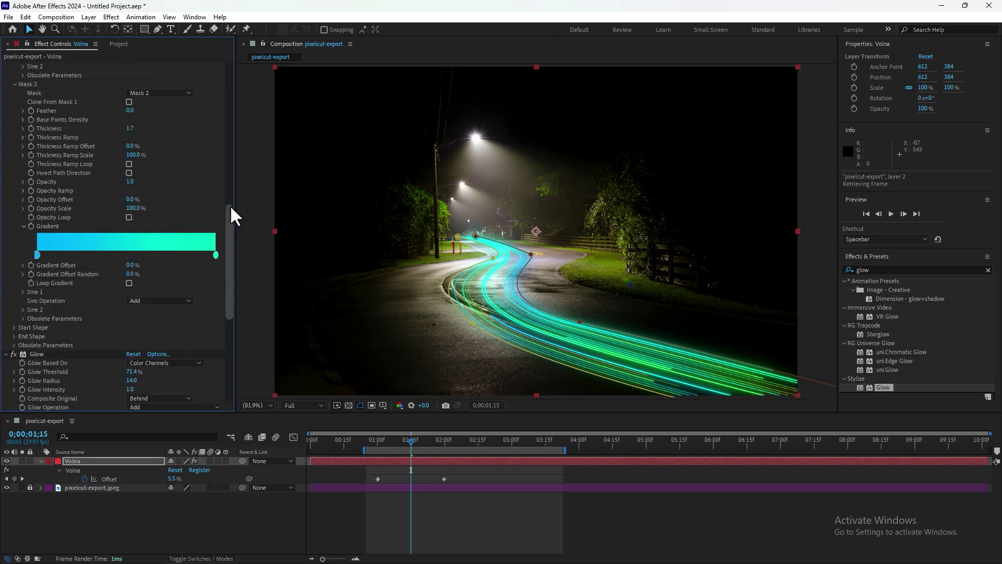
Step: Recolor both Mask 2 gradient stops to yellow
{"action": "double_click", "coordinate": [214, 316]}
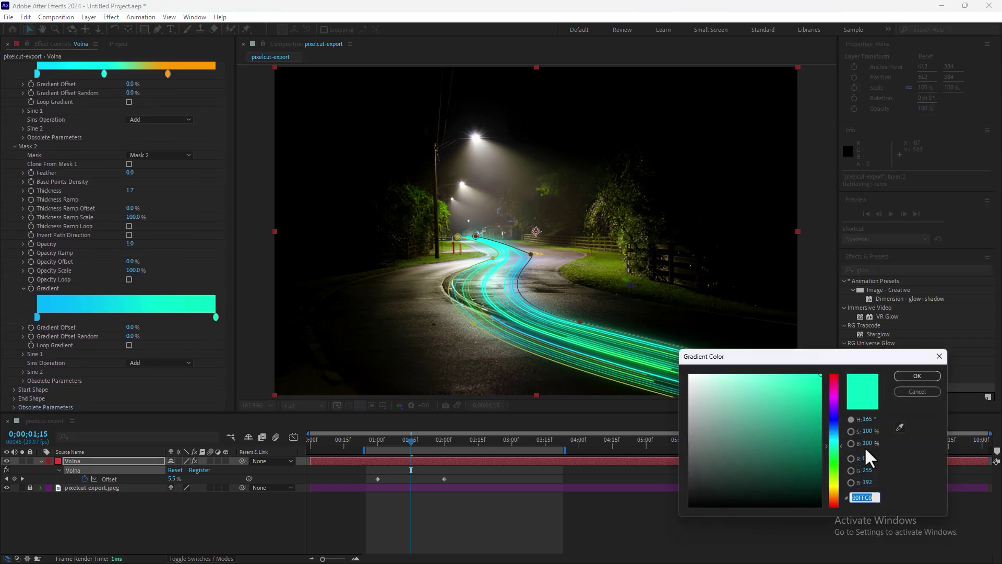
{"action": "left_click", "coordinate": [783, 423]}
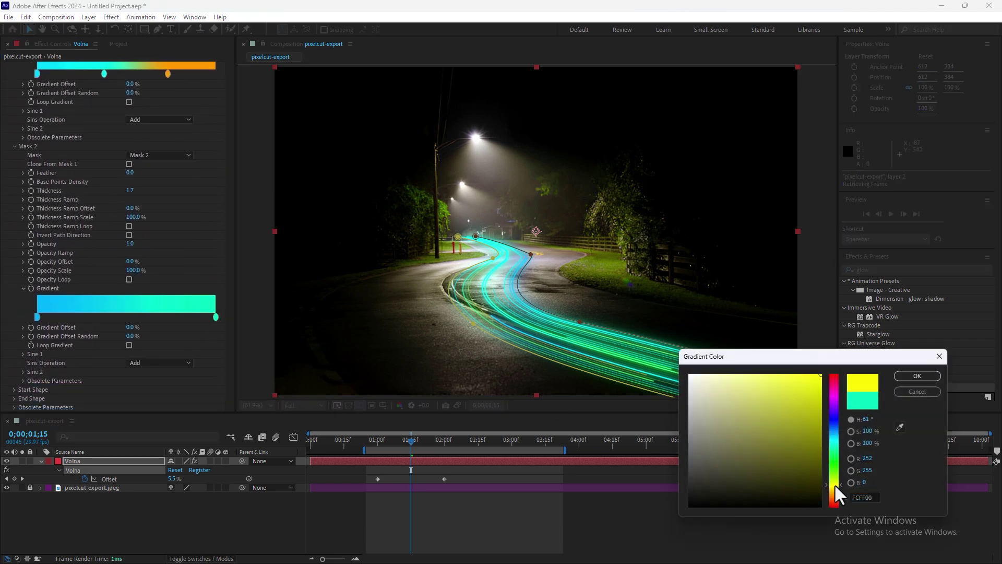
{"action": "left_click", "coordinate": [917, 376]}
{"action": "double_click", "coordinate": [37, 318]}
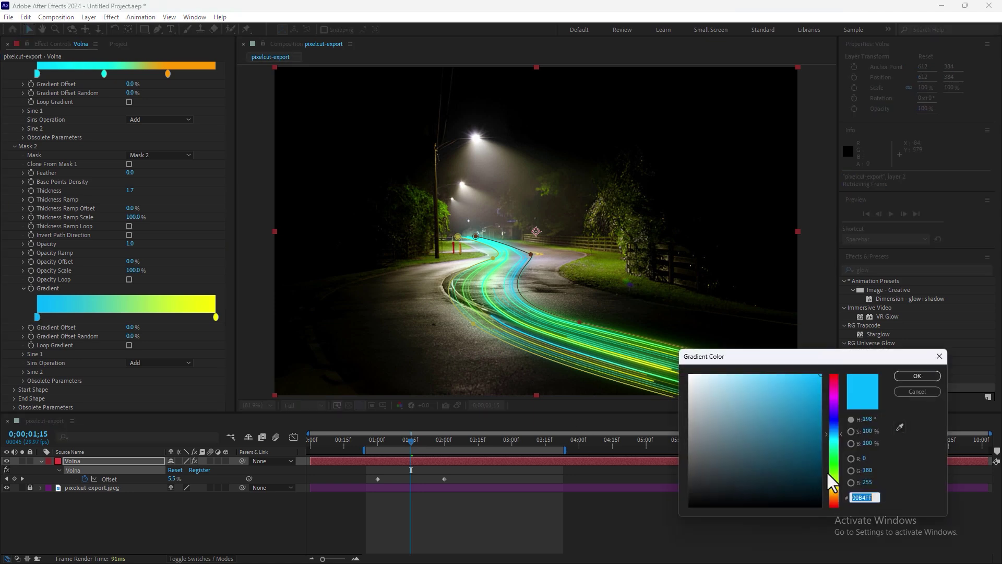
{"action": "left_click_drag", "start_coordinate": [836, 469], "coordinate": [836, 375]}
{"action": "left_click", "coordinate": [917, 376]}
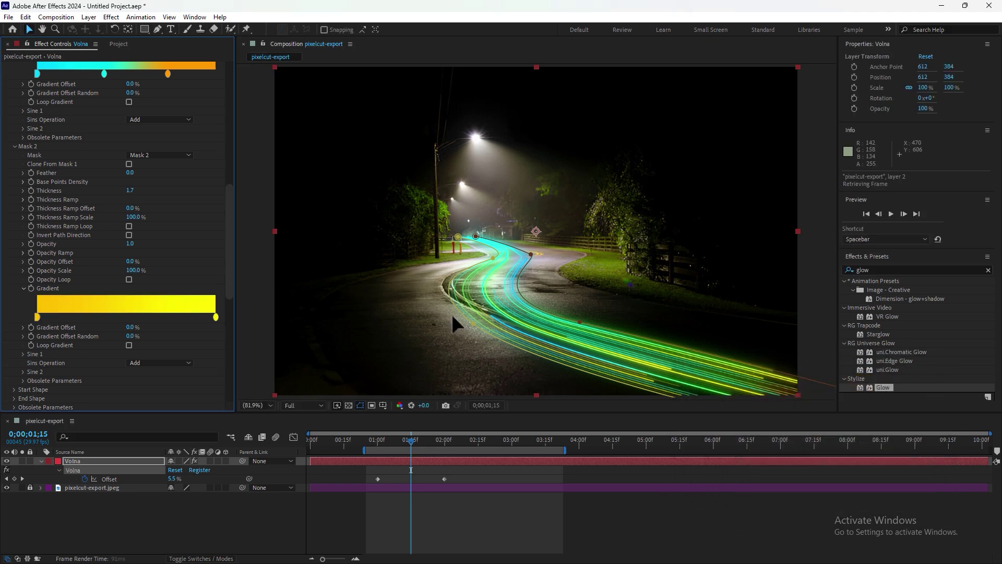
{"action": "scroll", "coordinate": [156, 219], "scroll_direction": "up", "scroll_amount": 5}
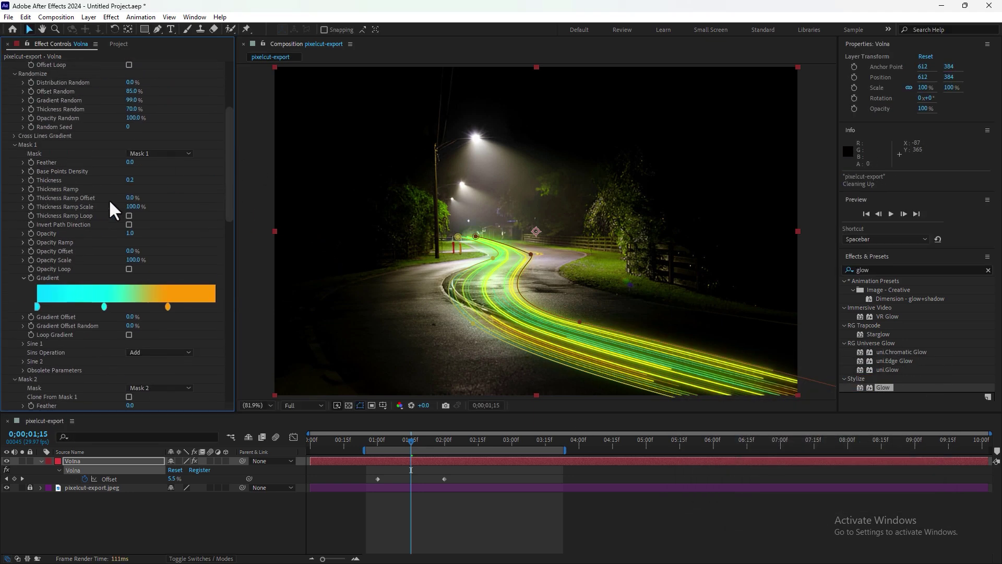
Step: Set Mask 1's gradient stops to yellow on the left and orange in the middle
{"action": "double_click", "coordinate": [35, 307]}
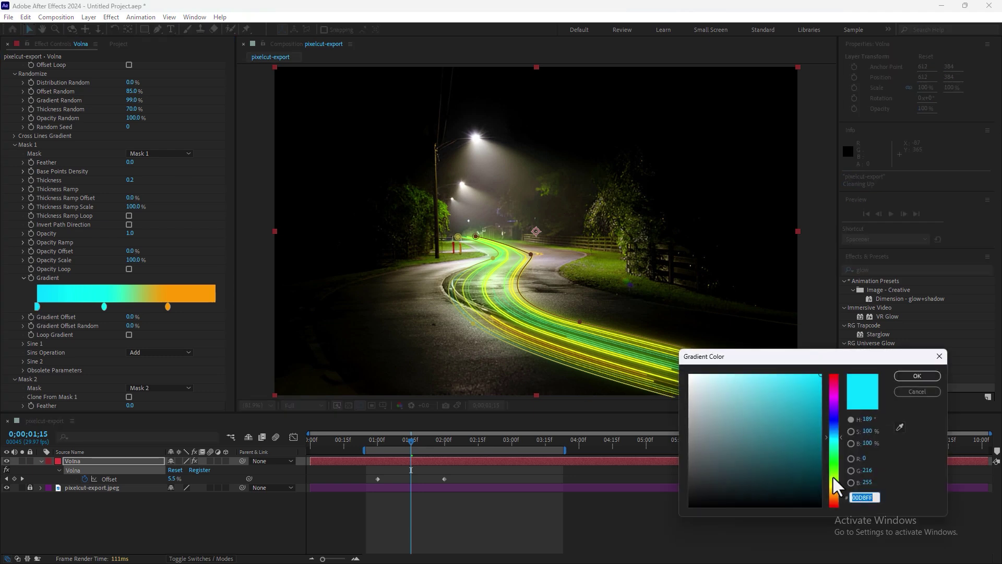
{"action": "left_click", "coordinate": [834, 484]}
{"action": "left_click", "coordinate": [917, 376]}
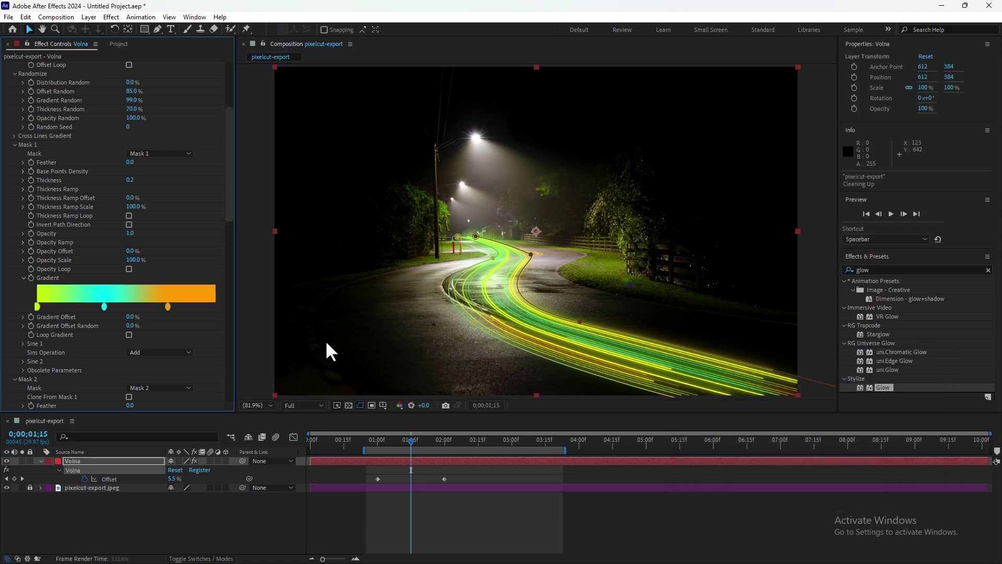
{"action": "double_click", "coordinate": [102, 307]}
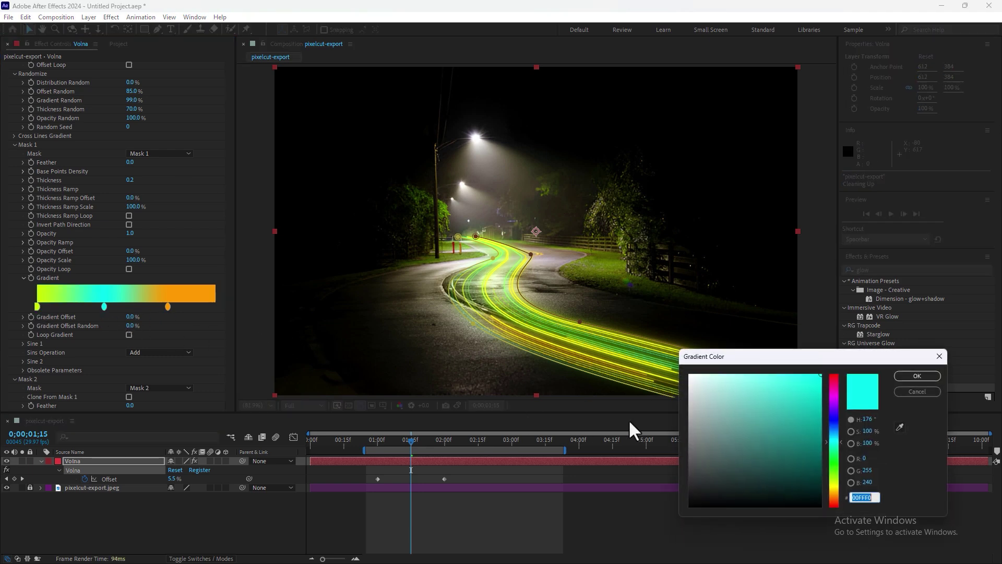
{"action": "left_click", "coordinate": [834, 487]}
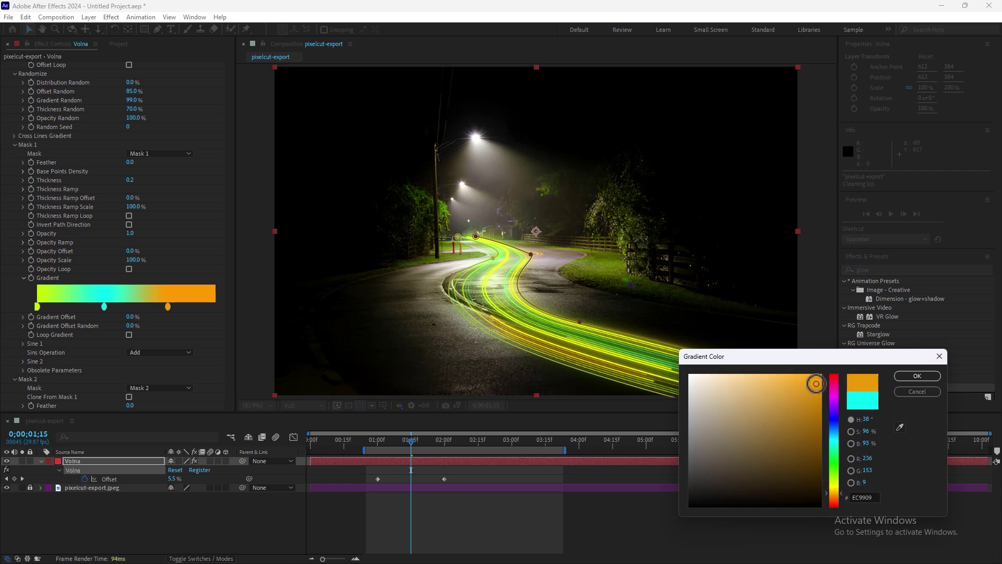
{"action": "left_click", "coordinate": [916, 376]}
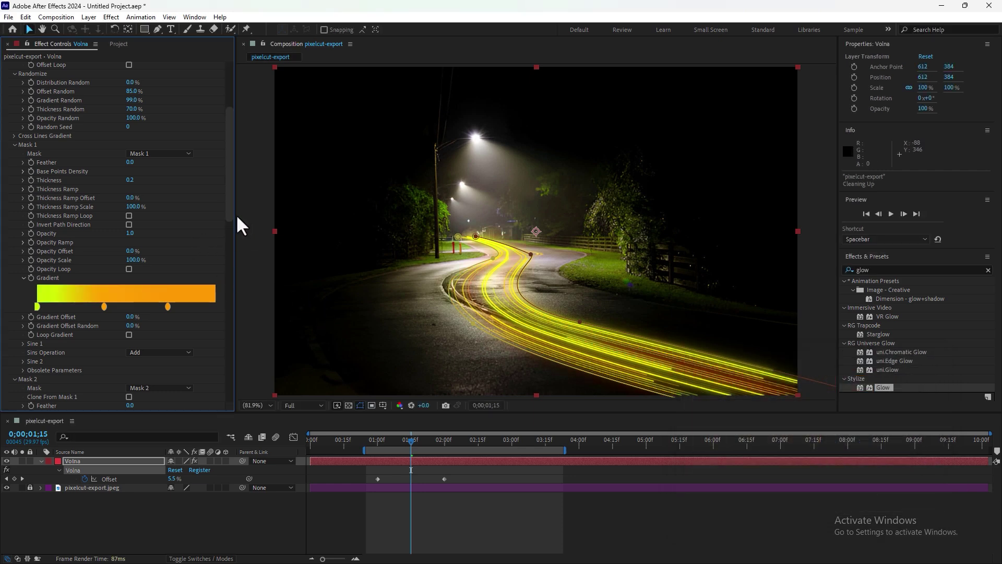
{"action": "left_click_drag", "start_coordinate": [232, 214], "coordinate": [230, 245]}
{"action": "scroll", "coordinate": [235, 352], "scroll_direction": "down", "scroll_amount": 4}
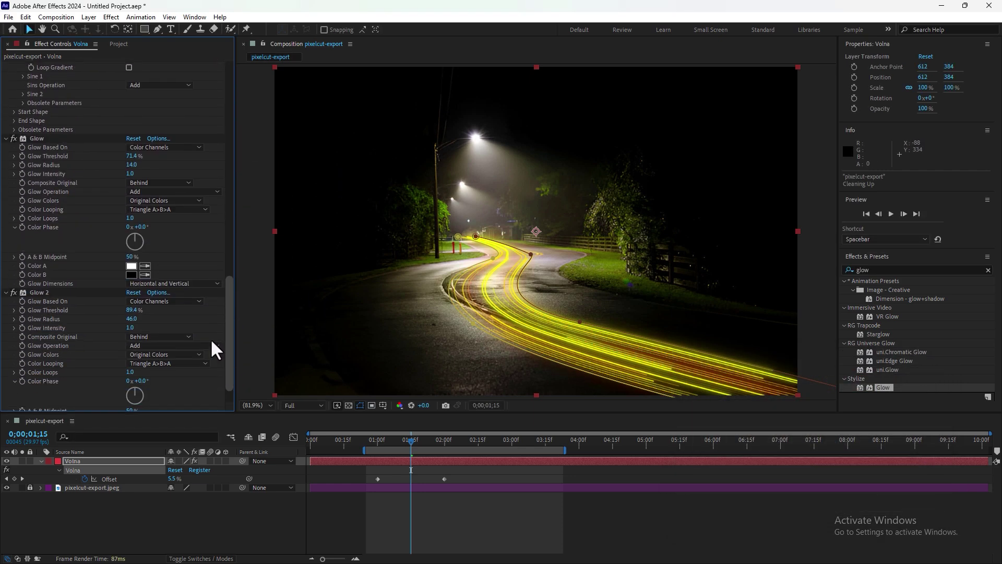
{"action": "mouse_move", "coordinate": [134, 156]}
{"action": "left_mouse_down"}
{"action": "mouse_move", "coordinate": [149, 154]}
{"action": "mouse_move", "coordinate": [132, 156]}
{"action": "mouse_move", "coordinate": [136, 167]}
{"action": "left_mouse_up"}
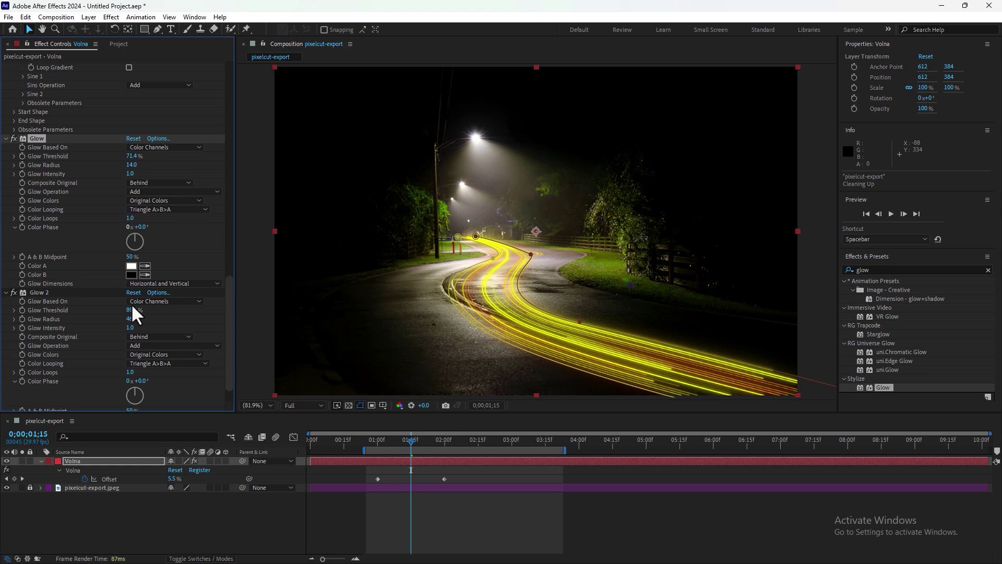
Step: Set Glow 2 to threshold 89% and radius 40, then deselect the Volna layer
{"action": "mouse_move", "coordinate": [132, 310]}
{"action": "left_mouse_down"}
{"action": "mouse_move", "coordinate": [142, 310]}
{"action": "mouse_move", "coordinate": [135, 319]}
{"action": "left_mouse_up"}
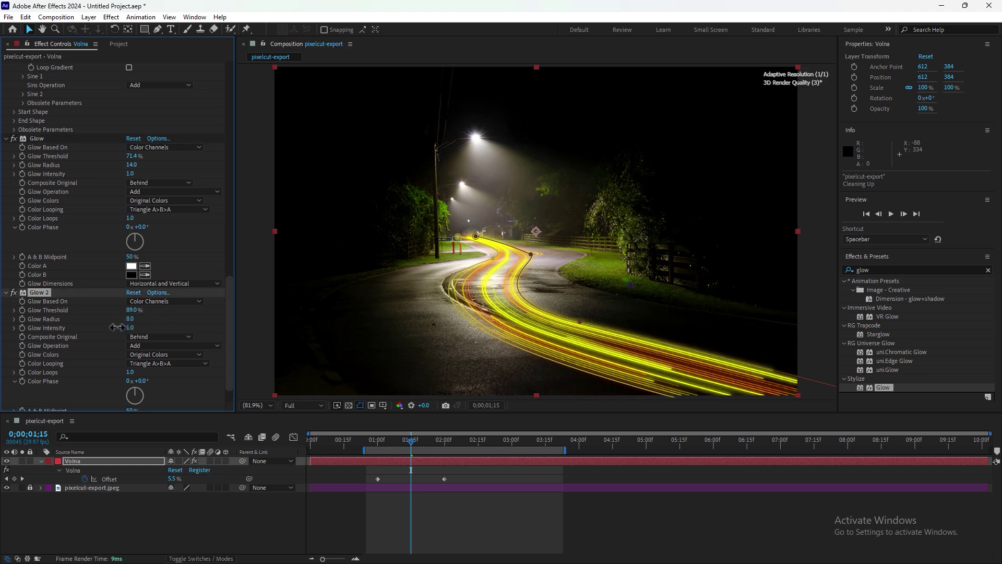
{"action": "left_click", "coordinate": [647, 521]}
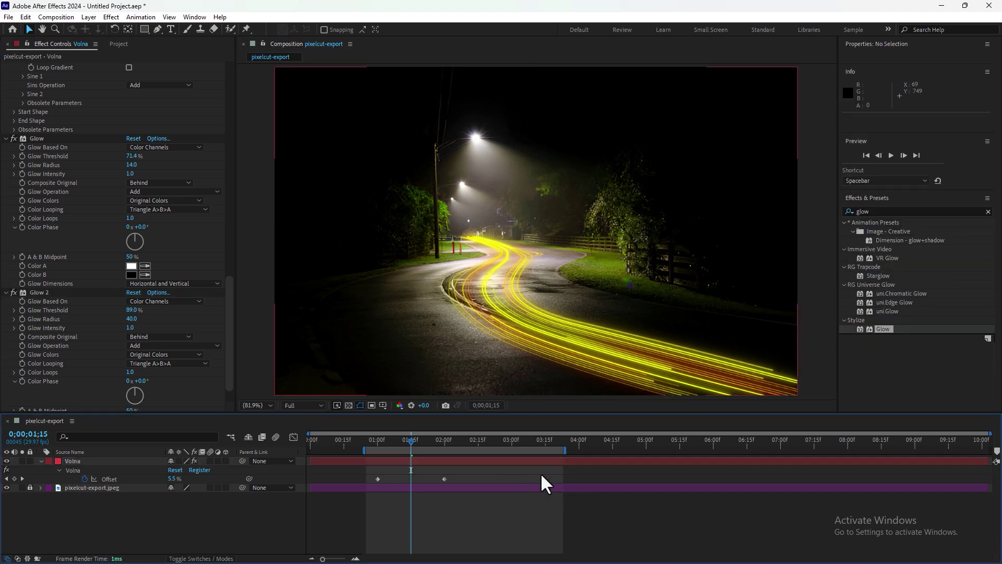
Step: End the work area around 02;15 and preview the trails from about 00;25
{"action": "left_click_drag", "start_coordinate": [409, 440], "coordinate": [368, 440]}
{"action": "key", "text": "space"}
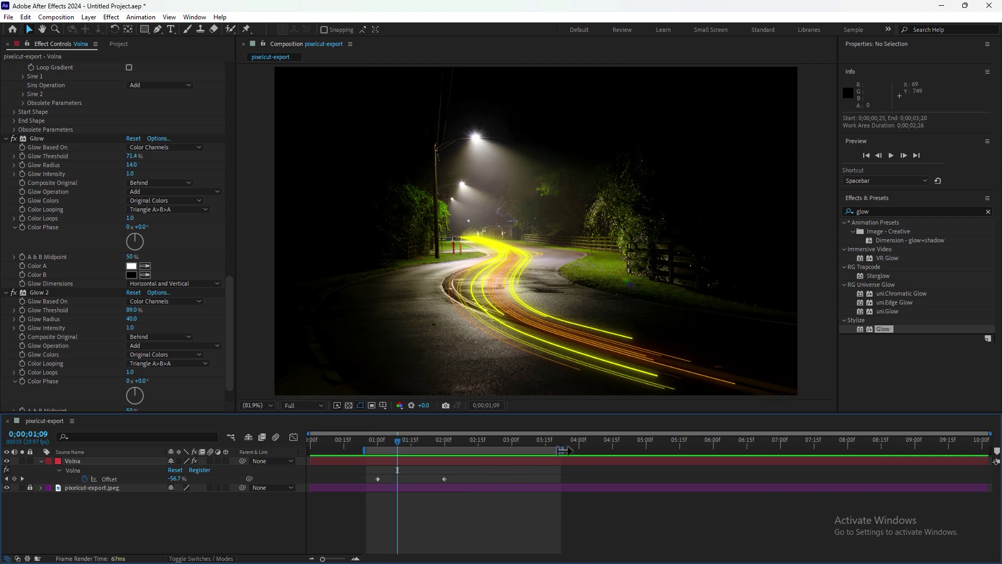
{"action": "left_click_drag", "start_coordinate": [566, 451], "coordinate": [481, 454]}
{"action": "left_click", "coordinate": [377, 443]}
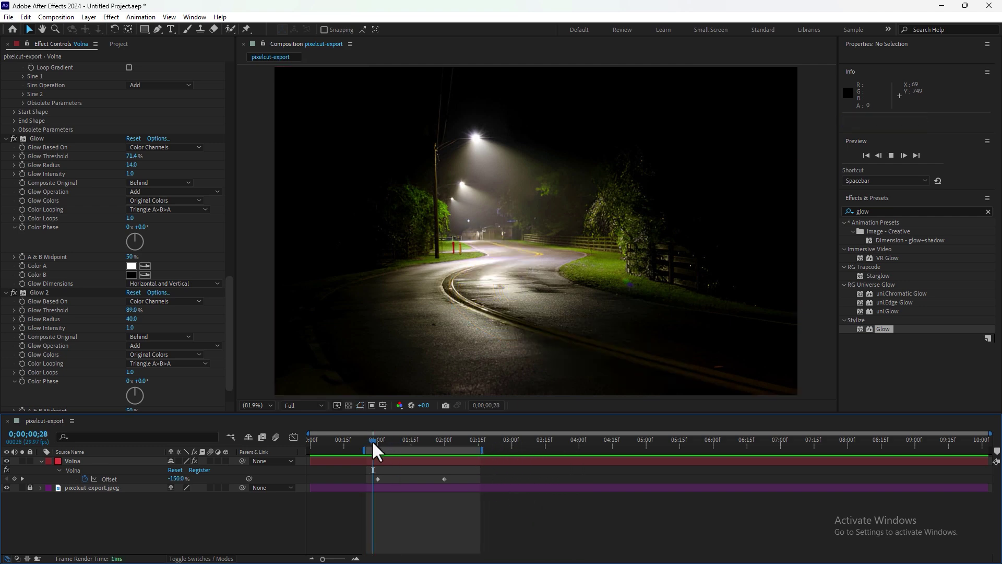
{"action": "key", "text": "space"}
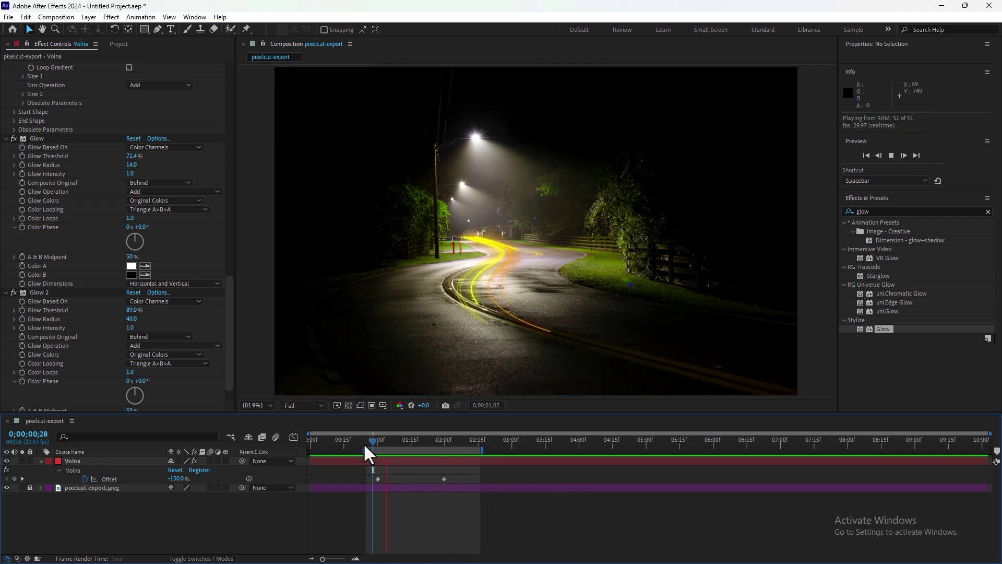
Step: Scrub to around one second, briefly selecting the Volna layer, to inspect the golden streaks
{"action": "left_click_drag", "start_coordinate": [368, 443], "coordinate": [404, 447]}
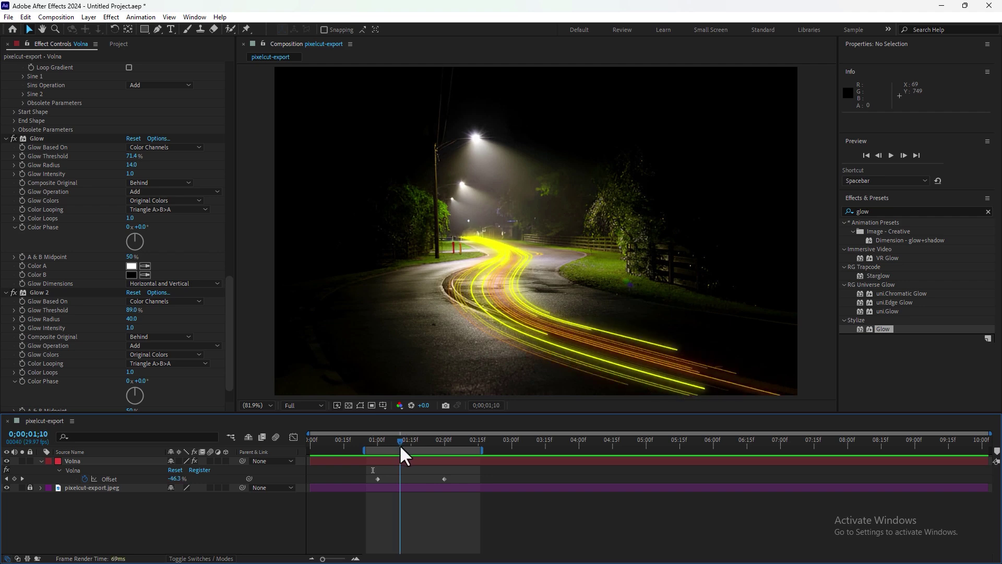
{"action": "left_click", "coordinate": [75, 461]}
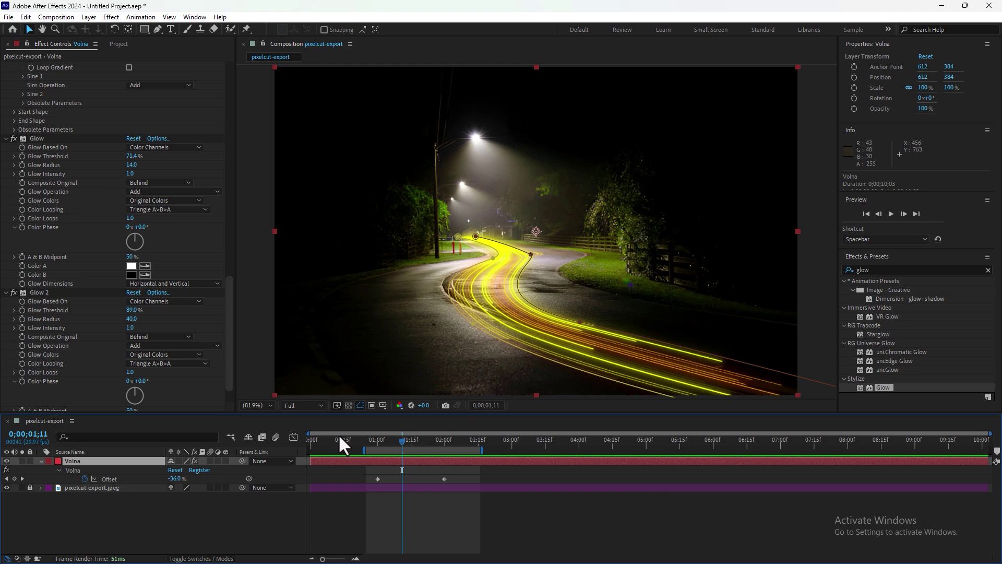
{"action": "left_click", "coordinate": [569, 510]}
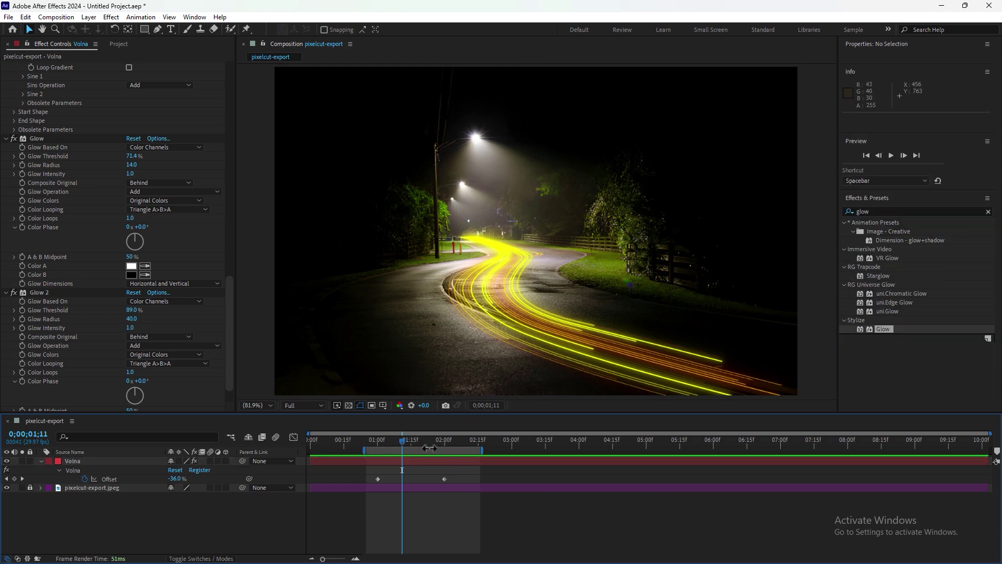